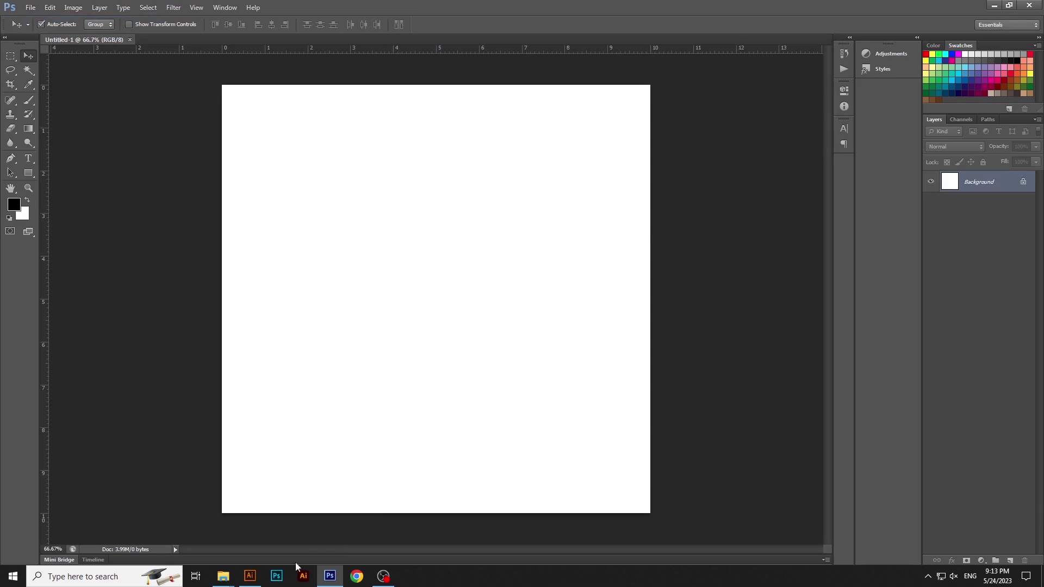
# Open the TEXT file from New folder and copy the background colour code 1d1b1b.
pyautogui.moveTo(223, 576)
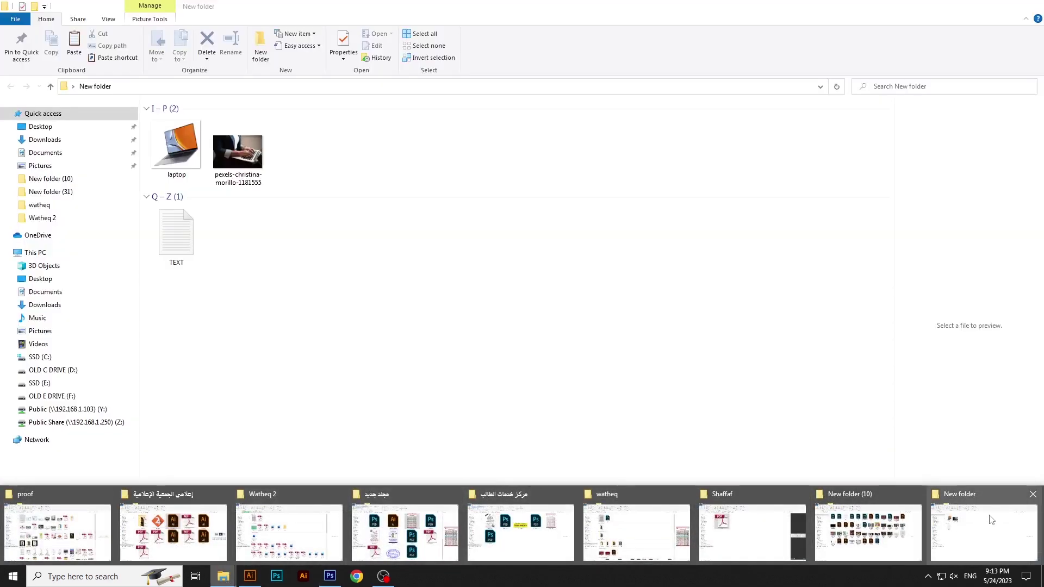
pyautogui.click(991, 520)
pyautogui.click(181, 249)
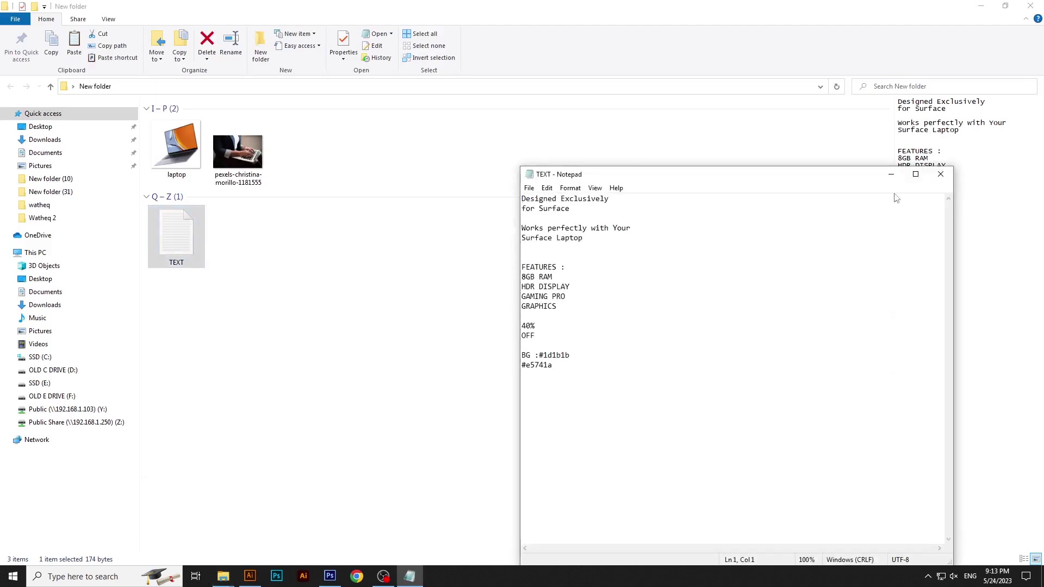
pyautogui.click(916, 173)
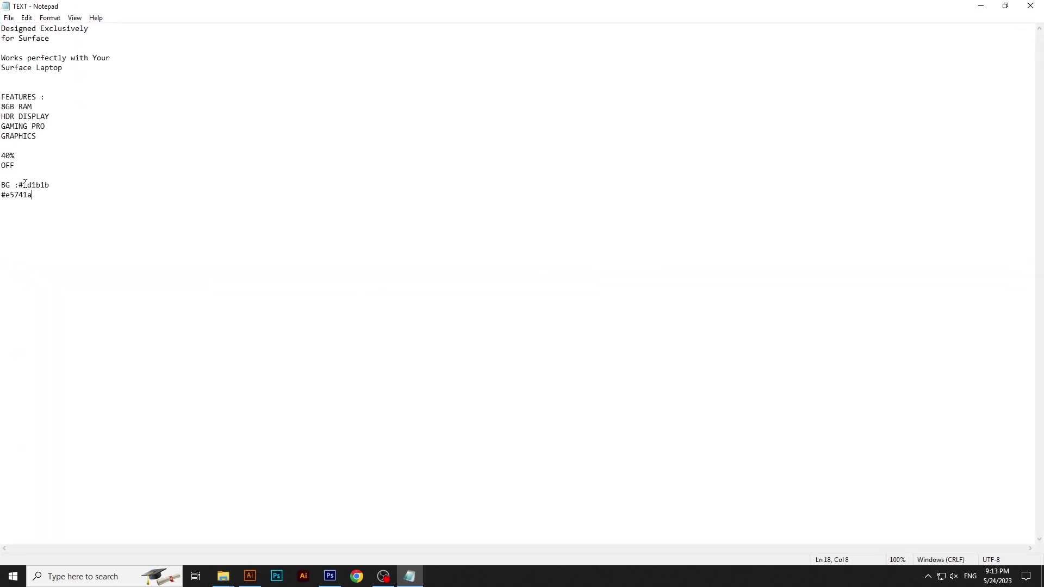
pyautogui.moveTo(24, 181); pyautogui.dragTo(52, 181)
pyautogui.hotkey('ctrl', 'c')
# Switch to Photoshop and add a Solid Color fill layer with the colour 1d1b1b.
pyautogui.click(329, 577)
pyautogui.click(981, 561)
pyautogui.click(963, 322)
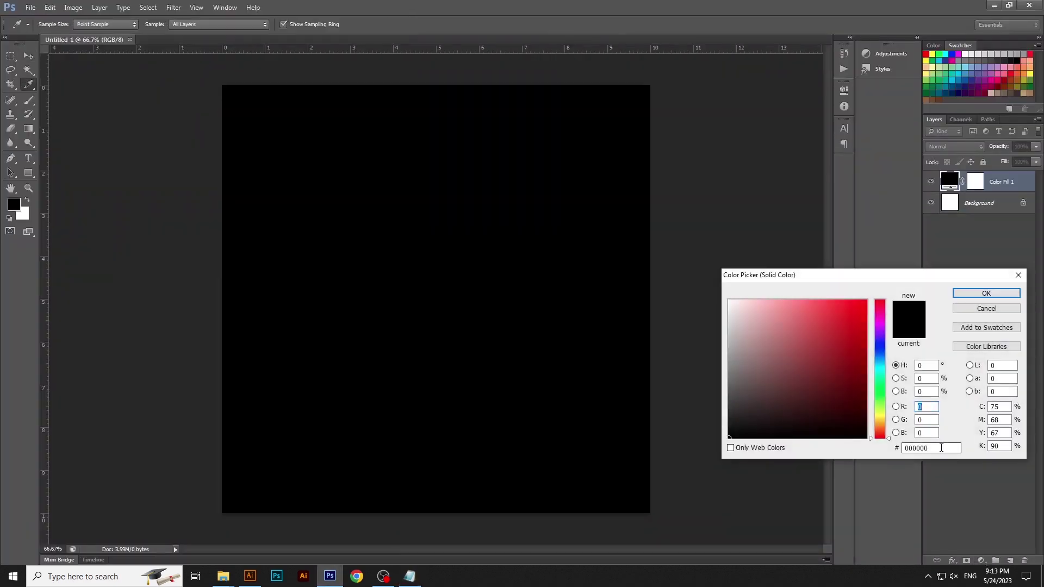
pyautogui.doubleClick(941, 447)
pyautogui.hotkey('ctrl', 'v')
pyautogui.press('Return')
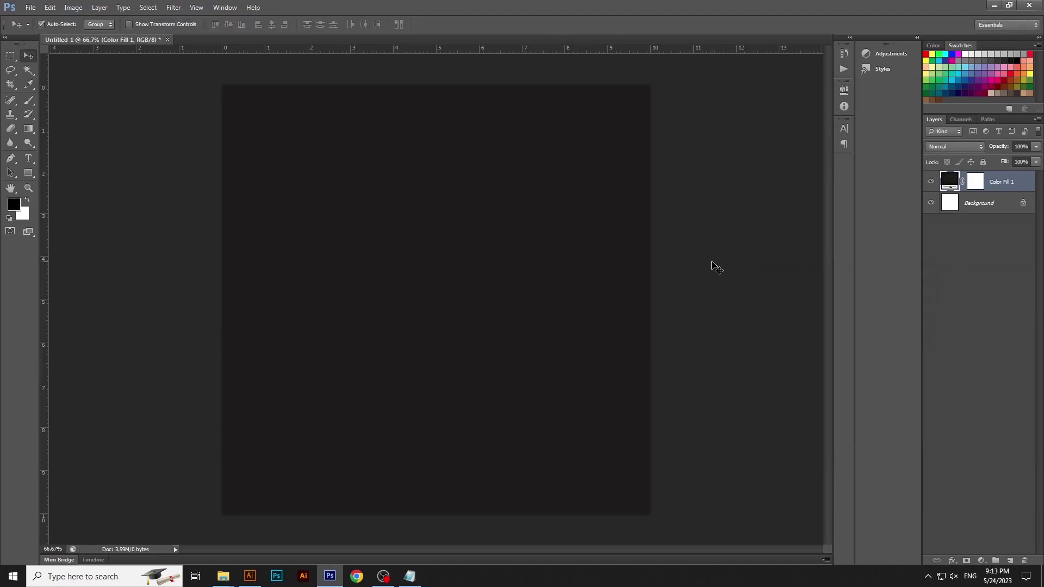
pyautogui.click(712, 262)
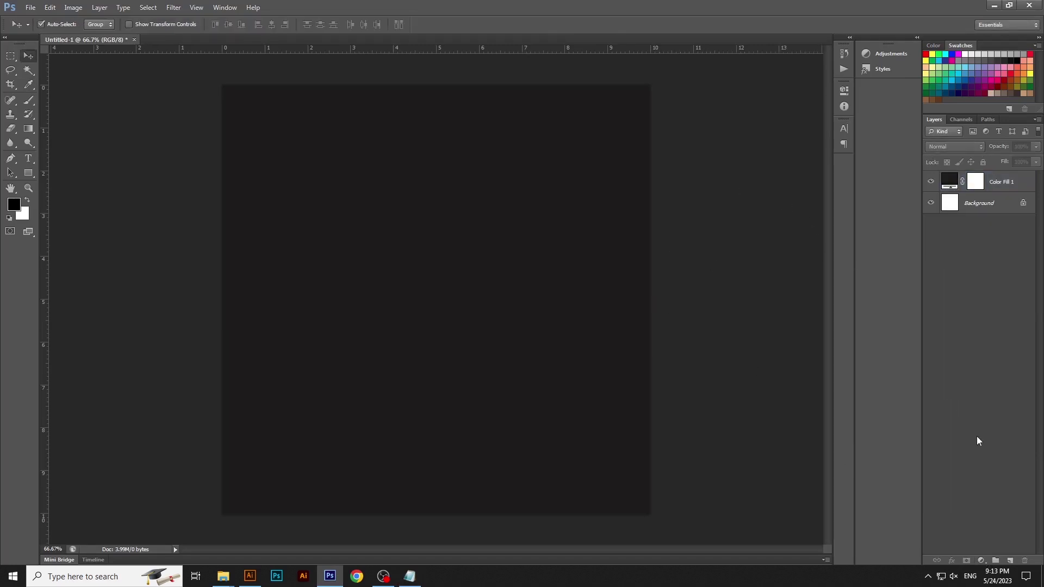
# Add a new empty layer above the colour fill and set the Gradient tool's starting colour stop to 1d1b1b.
pyautogui.click(1010, 561)
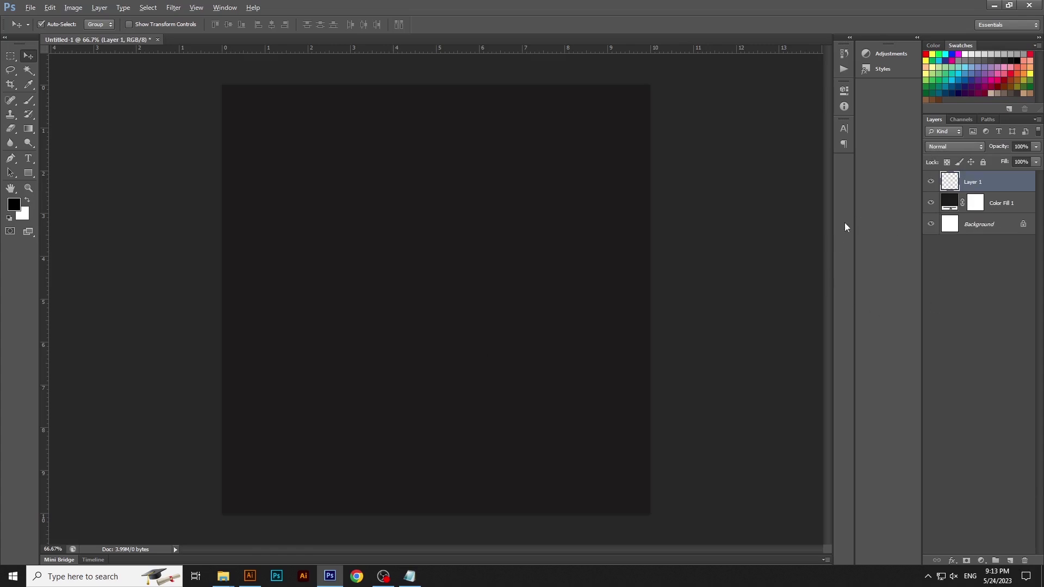
pyautogui.hotkey('alt', 'BackSpace')
pyautogui.hotkey('ctrl', 'z')
pyautogui.press('g')
pyautogui.click(73, 26)
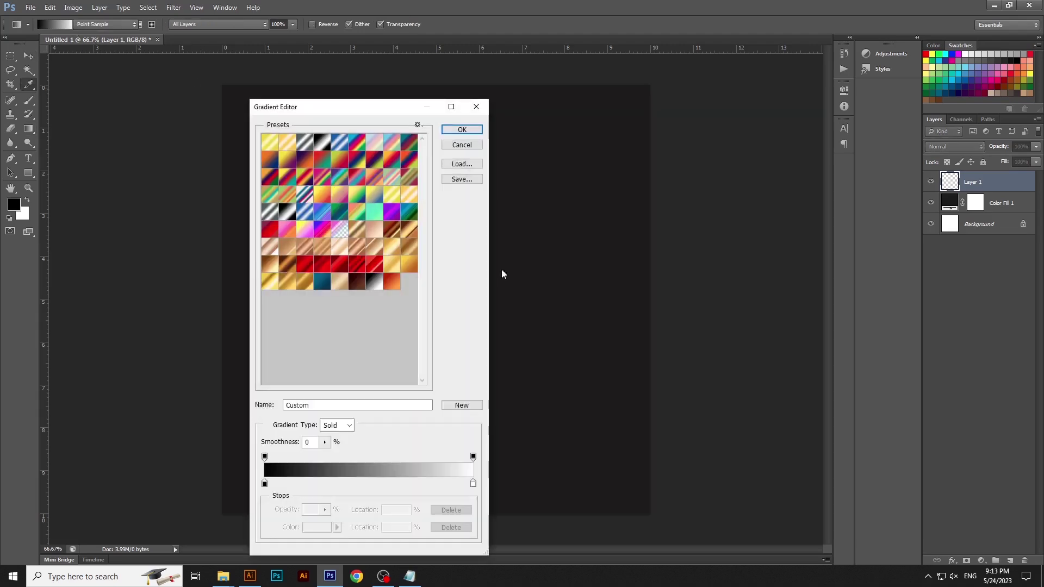
pyautogui.doubleClick(265, 484)
pyautogui.click(943, 449)
pyautogui.write('1d1b1b')
pyautogui.click(973, 293)
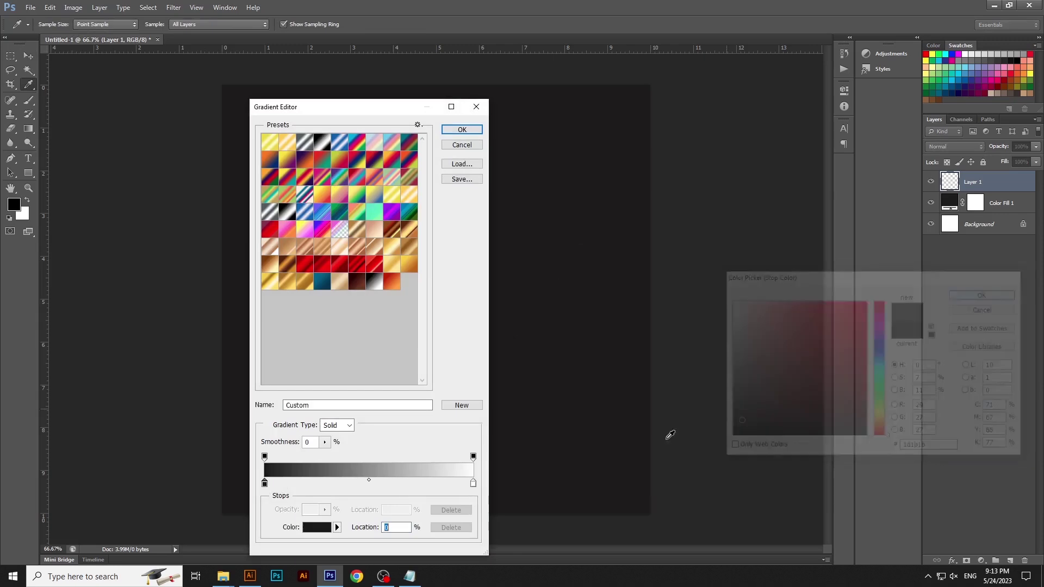
# Copy the colour code e5741a from the TEXT file and apply it to the gradient's end stop in Photoshop.
pyautogui.click(410, 576)
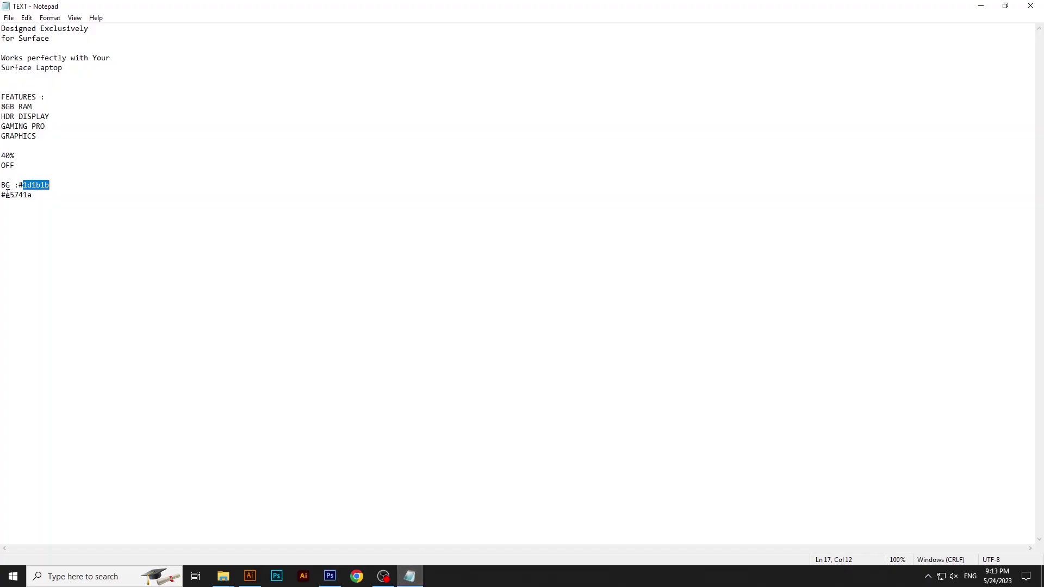
pyautogui.moveTo(7, 194); pyautogui.dragTo(30, 194)
pyautogui.click(330, 576)
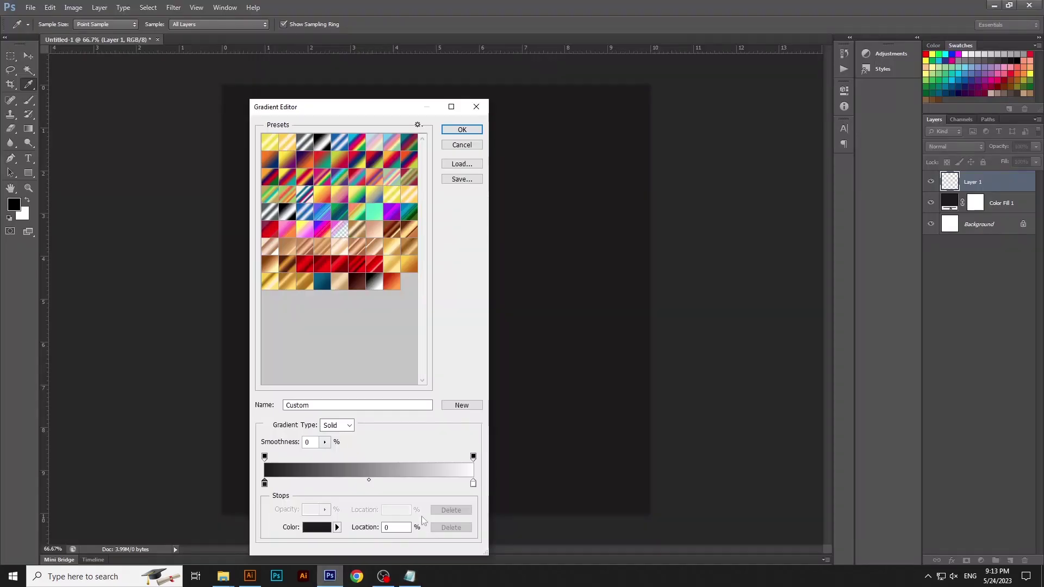
pyautogui.doubleClick(473, 483)
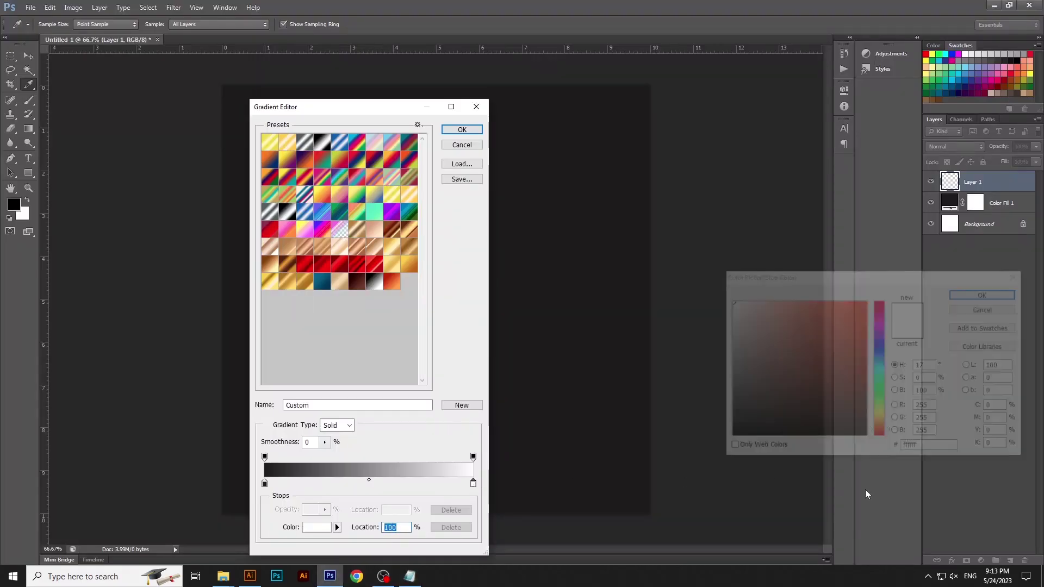
pyautogui.write('e5741a')
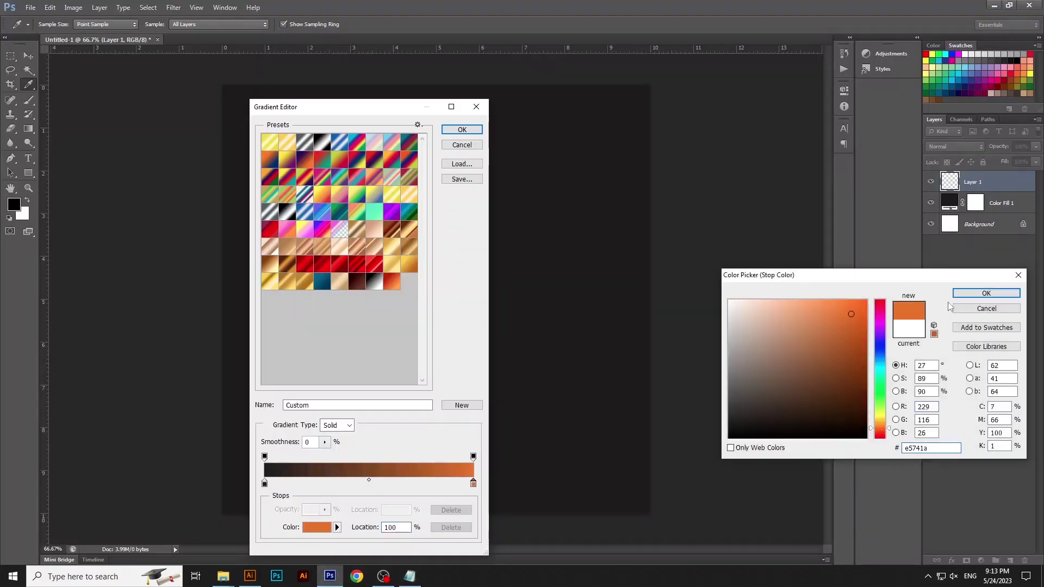
pyautogui.click(986, 293)
pyautogui.click(461, 129)
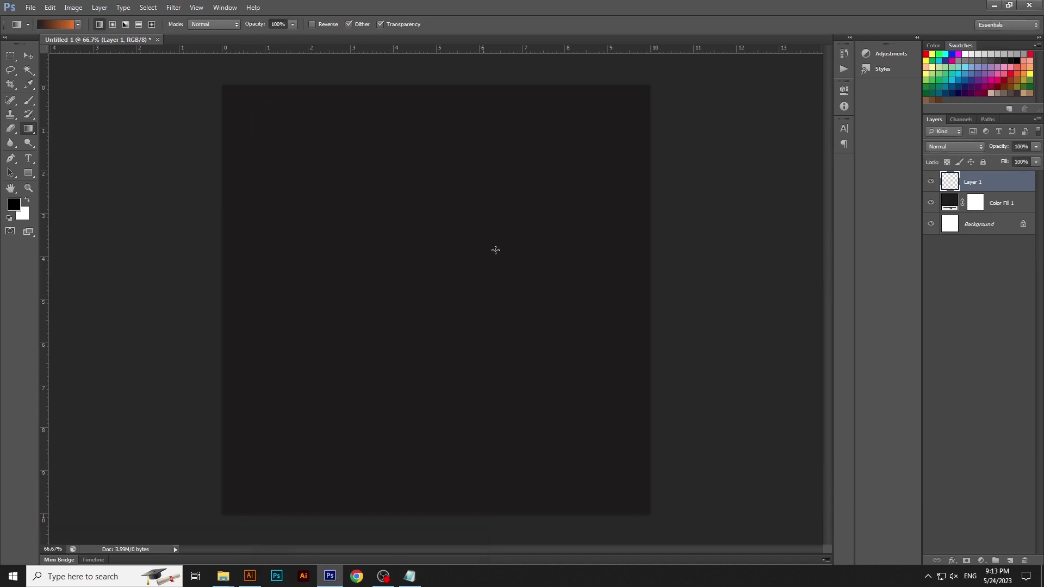
# Fill the new layer with a diagonal gradient running from near the canvas centre to just past its lower-right corner.
pyautogui.moveTo(228, 88); pyautogui.dragTo(643, 511)
pyautogui.hotkey('ctrl', 'z')
pyautogui.moveTo(413, 241); pyautogui.dragTo(680, 534)
pyautogui.press('v')
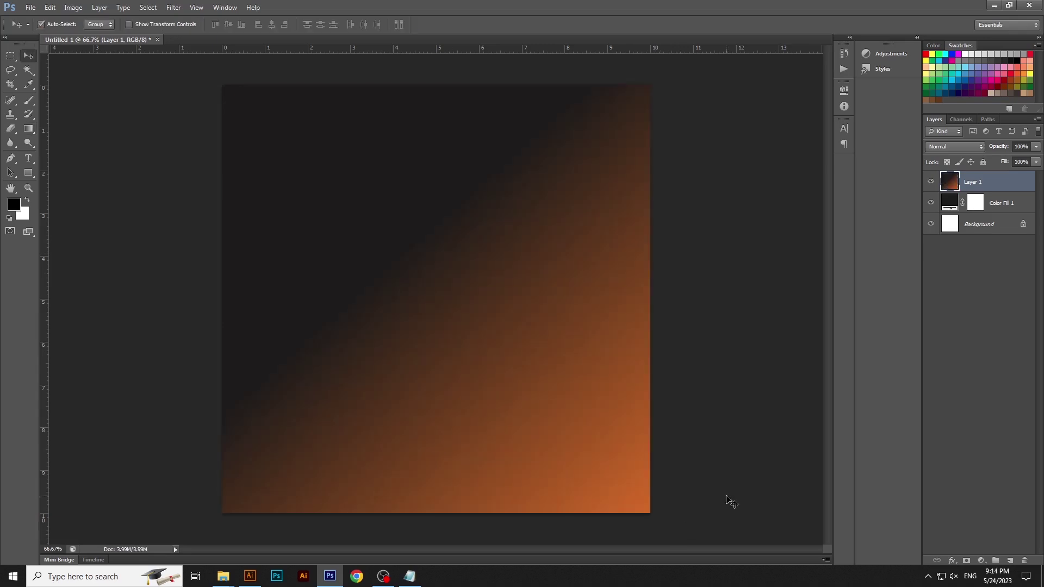
# Scale the gradient layer to about 109% and shift it toward the lower right of the canvas.
pyautogui.hotkey('ctrl', '-')
pyautogui.hotkey('ctrl', 't')
pyautogui.moveTo(562, 435); pyautogui.dragTo(640, 524)
pyautogui.moveTo(580, 473)
pyautogui.mouseDown()
pyautogui.moveTo(585, 489)
pyautogui.moveTo(573, 466)
pyautogui.mouseUp()
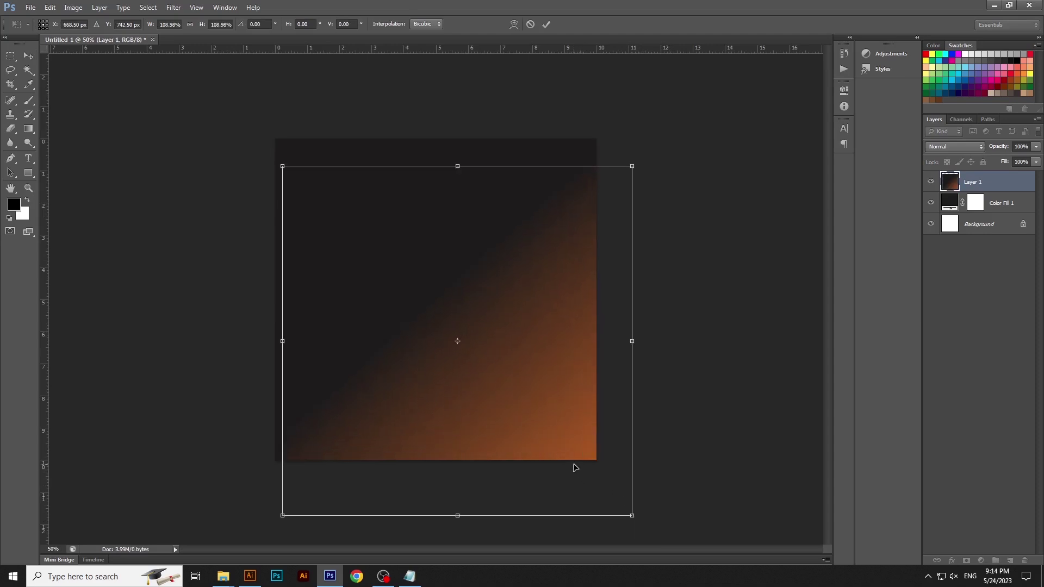
pyautogui.press('Return')
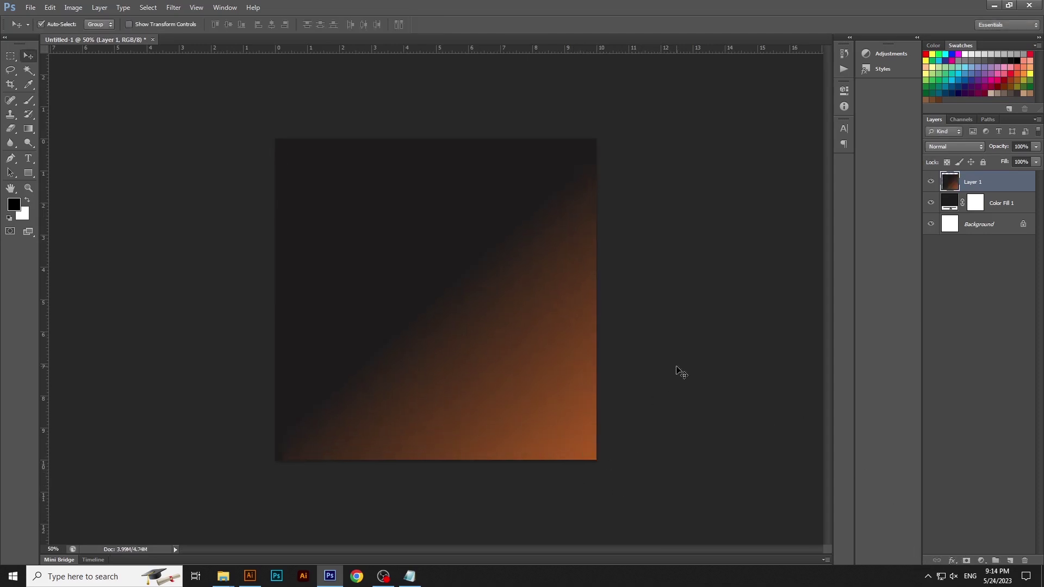
pyautogui.keyDown('ctrl'); pyautogui.click(459, 300); pyautogui.keyUp('ctrl')
pyautogui.click(694, 308)
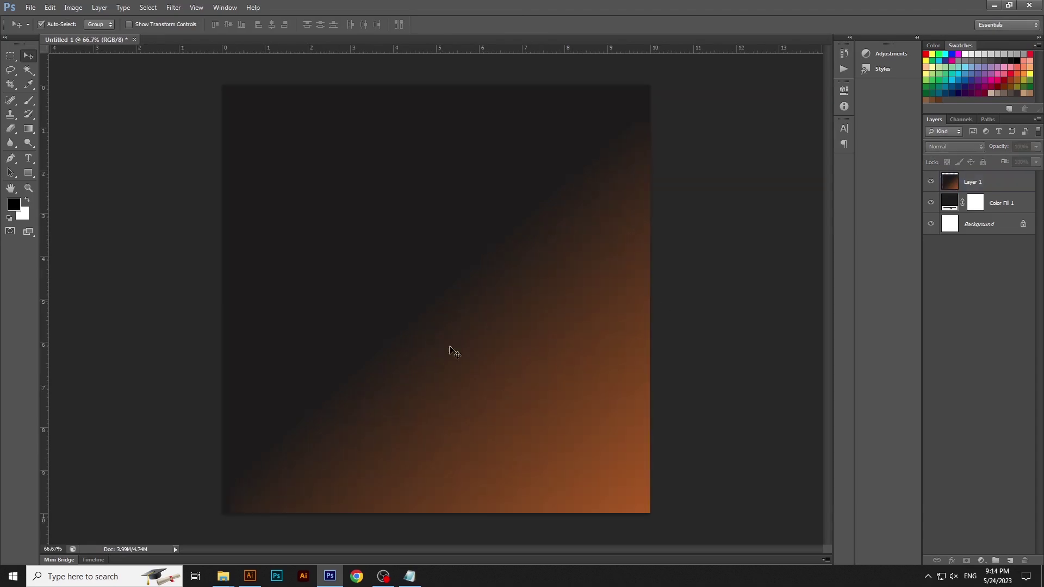
# Place the laptop image from New folder near the canvas centre and enlarge it to about 103%.
pyautogui.click(222, 578)
pyautogui.click(1033, 497)
pyautogui.click(279, 209)
pyautogui.click(179, 149)
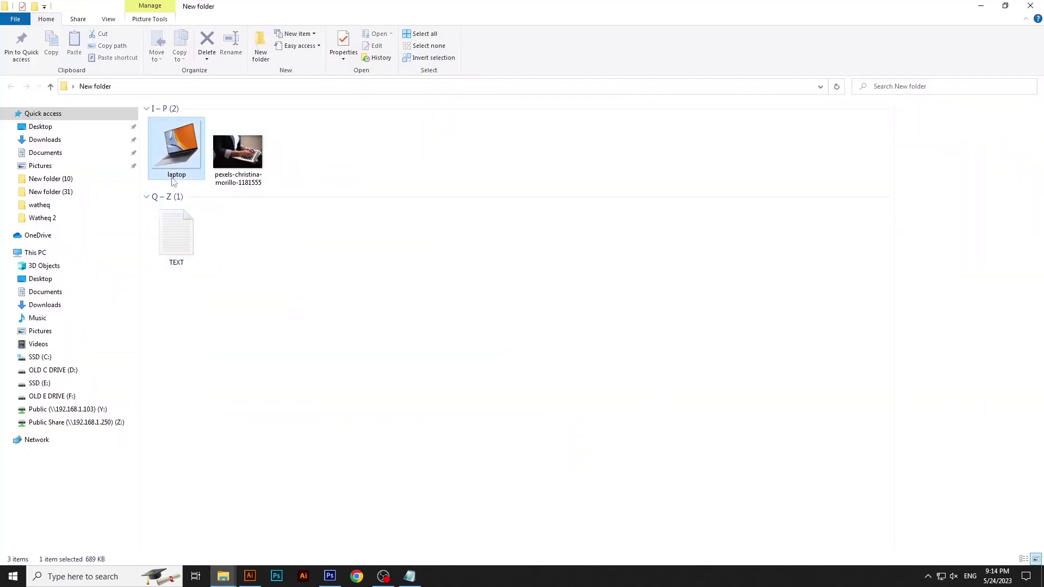
pyautogui.moveTo(201, 170); pyautogui.dragTo(412, 369)
pyautogui.moveTo(527, 386); pyautogui.dragTo(519, 367)
pyautogui.hotkey('ctrl', 't')
pyautogui.moveTo(573, 421); pyautogui.dragTo(577, 425)
pyautogui.press('Return')
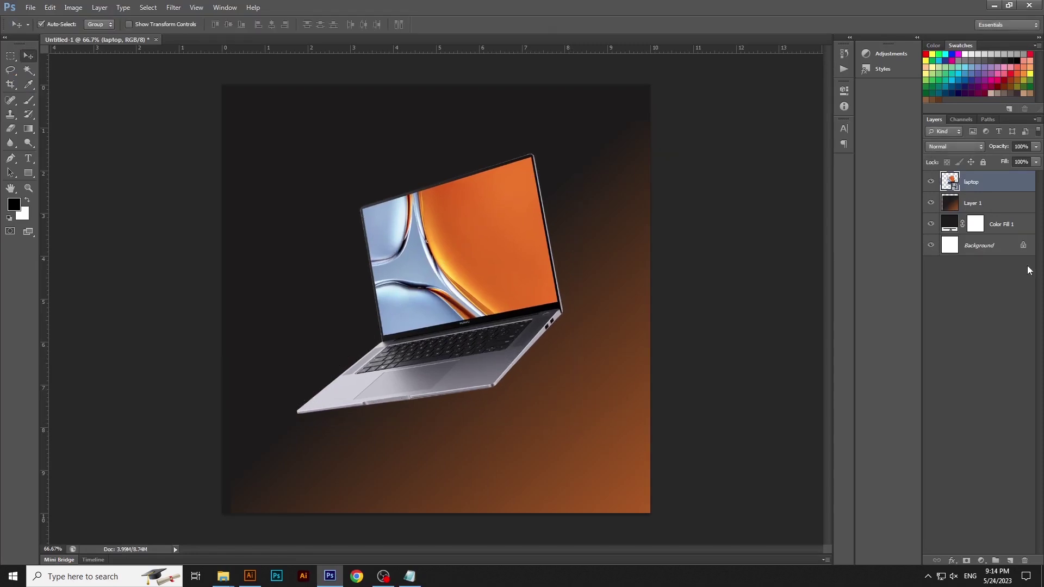
# Copy the laptop layer as a new smart object, and enlarge the original behind it, moved toward the canvas's upper-right corner.
pyautogui.rightClick(1015, 185)
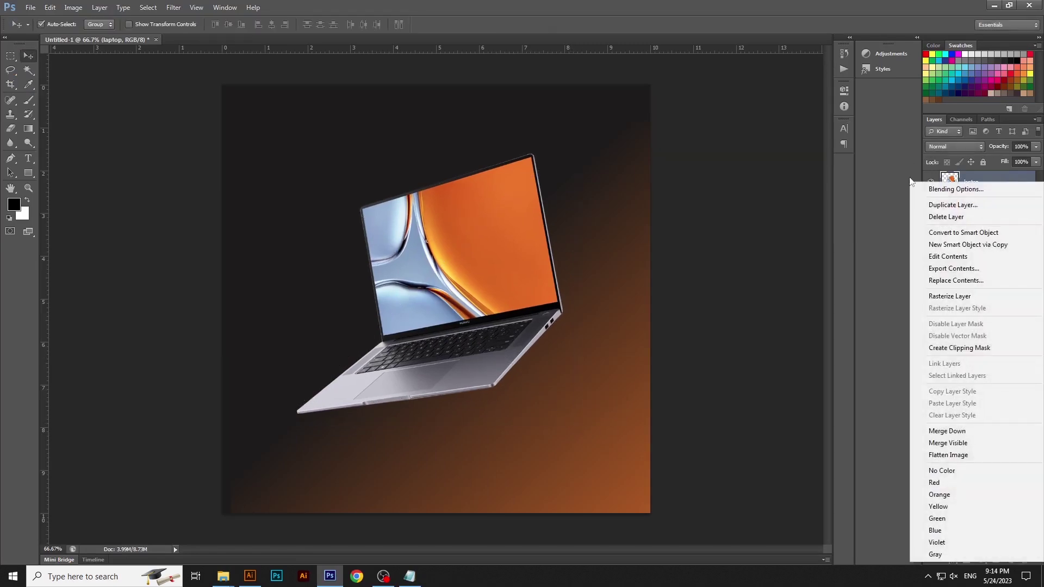
pyautogui.click(979, 245)
pyautogui.click(967, 202)
pyautogui.hotkey('ctrl', 't')
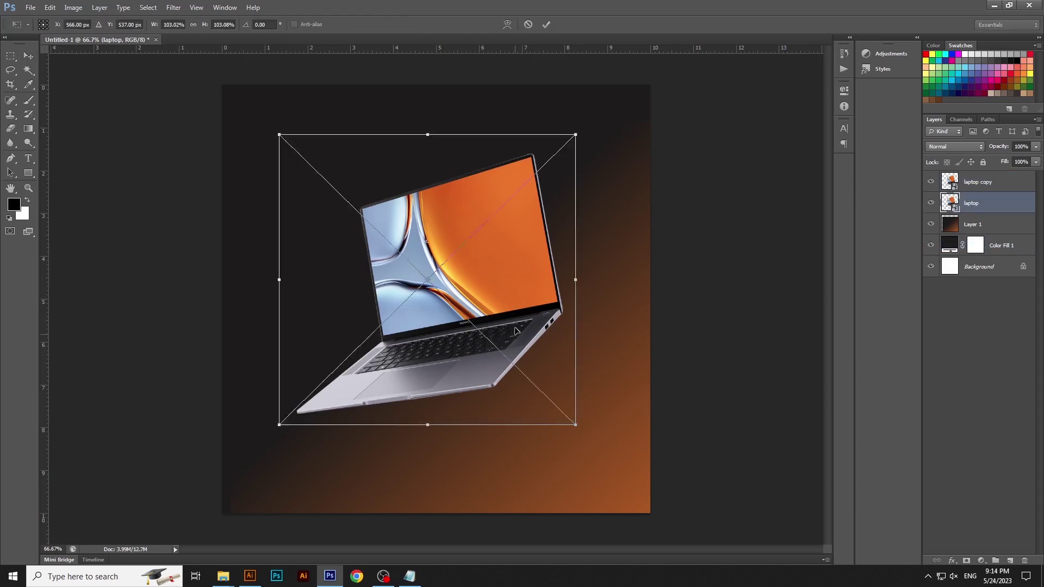
pyautogui.moveTo(507, 339); pyautogui.dragTo(589, 247)
pyautogui.moveTo(666, 366); pyautogui.dragTo(703, 385)
pyautogui.moveTo(642, 315); pyautogui.dragTo(631, 304)
pyautogui.press('Return')
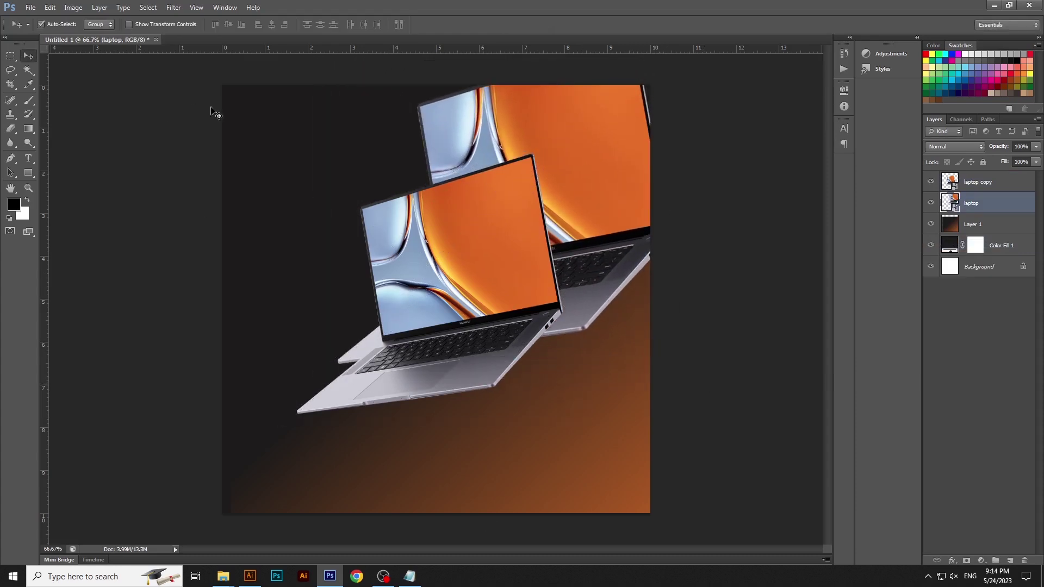
# Apply a Gaussian Blur with a radius of about 7.4 pixels to the rear laptop and set its opacity to 50%.
pyautogui.click(173, 7)
pyautogui.moveTo(204, 119)
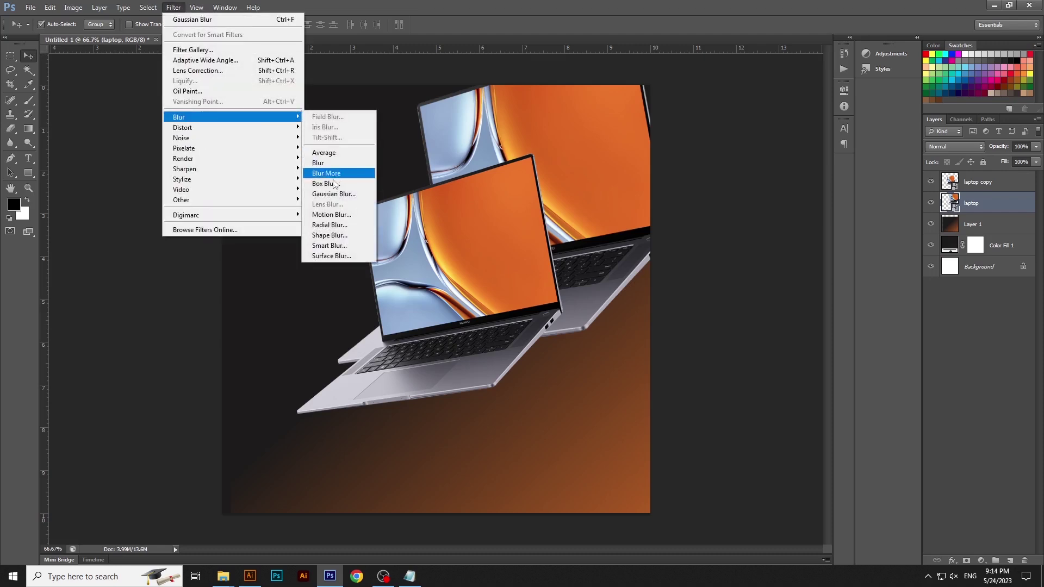
pyautogui.click(331, 195)
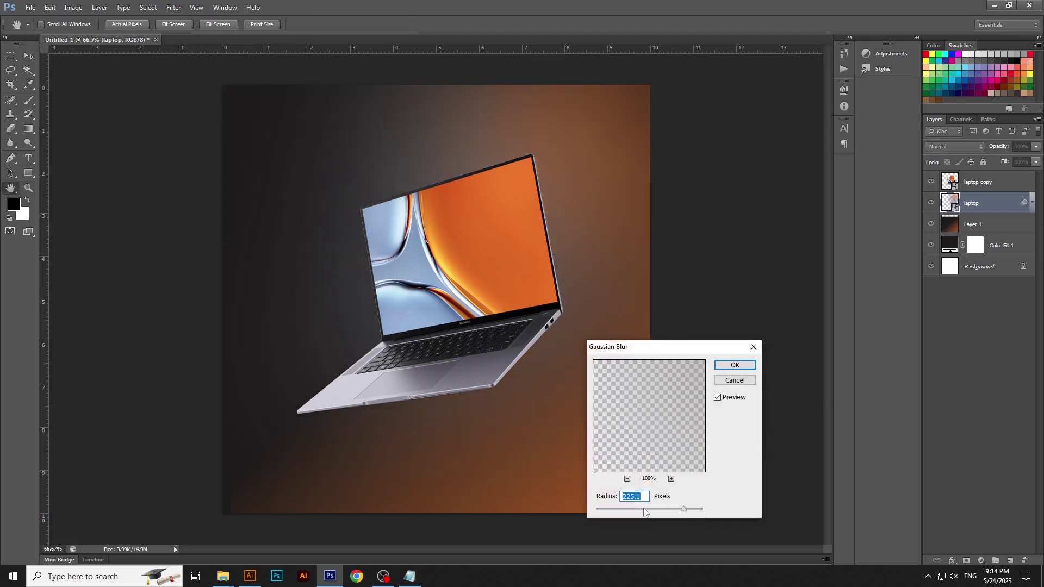
pyautogui.click(645, 509)
pyautogui.moveTo(639, 511); pyautogui.dragTo(636, 511)
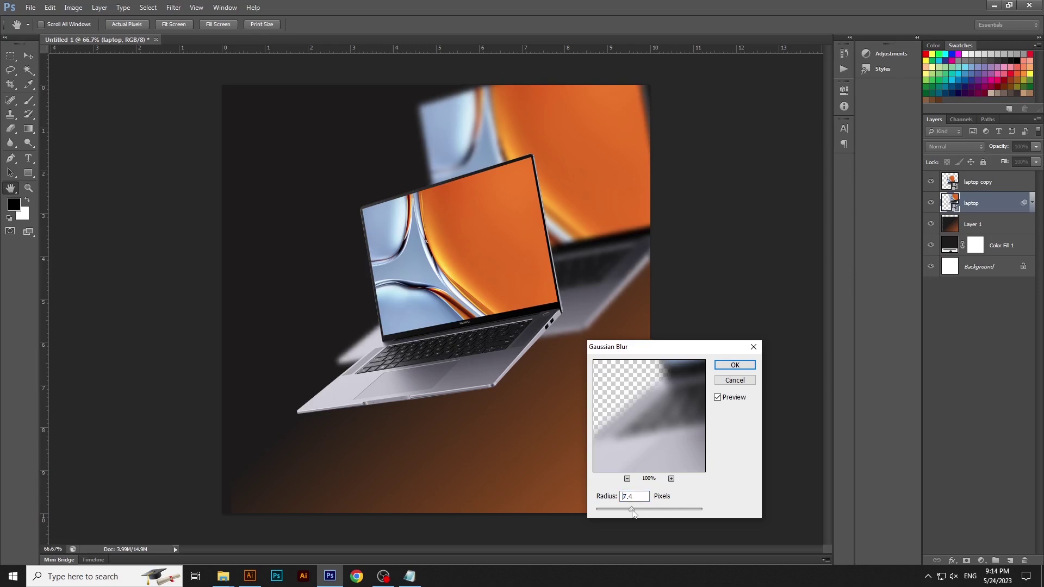
pyautogui.press('Return')
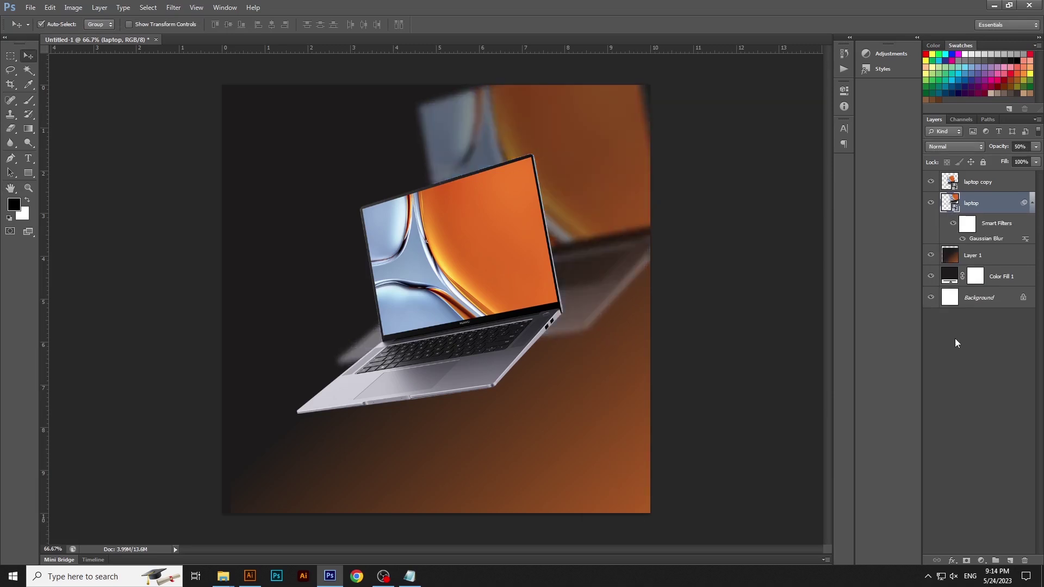
pyautogui.click(744, 338)
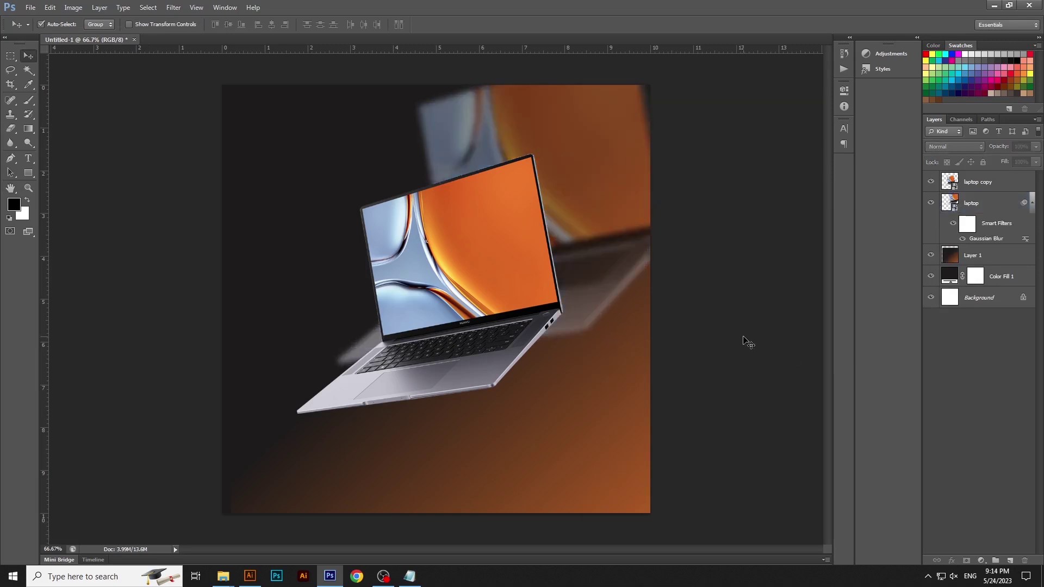
# Switch to the TEXT file in Notepad and copy the ad text from "Designed Exclusively" through "40% OFF".
pyautogui.hotkey('ctrl', '-')
pyautogui.click(223, 576)
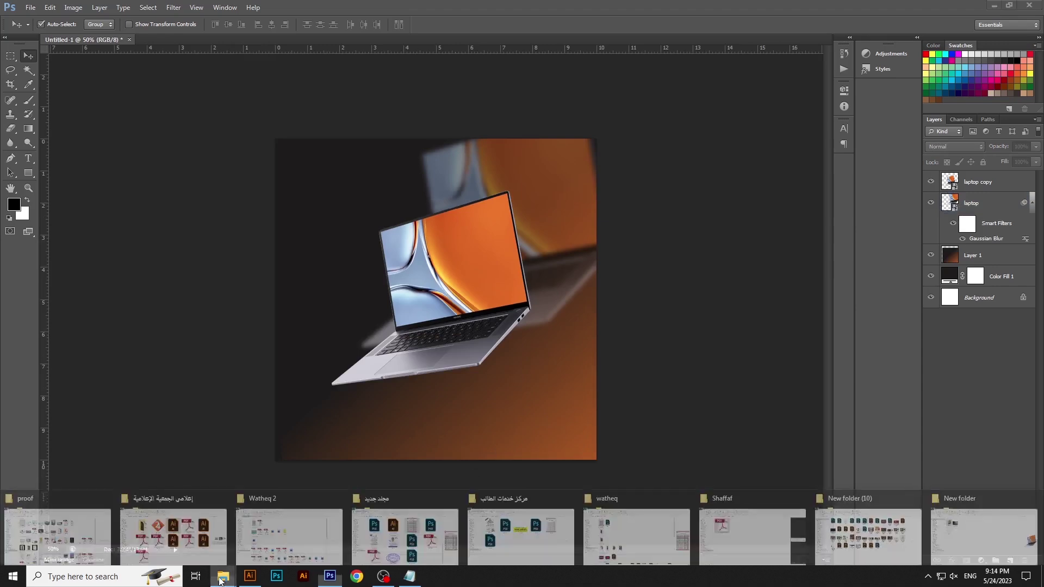
pyautogui.click(417, 581)
pyautogui.click(44, 28)
pyautogui.press('Home')
pyautogui.hotkey('shift', 'Down')
pyautogui.hotkey('shift', 'Down')
pyautogui.hotkey('shift', 'Down')
pyautogui.hotkey('shift', 'Down')
pyautogui.hotkey('shift', 'Down')
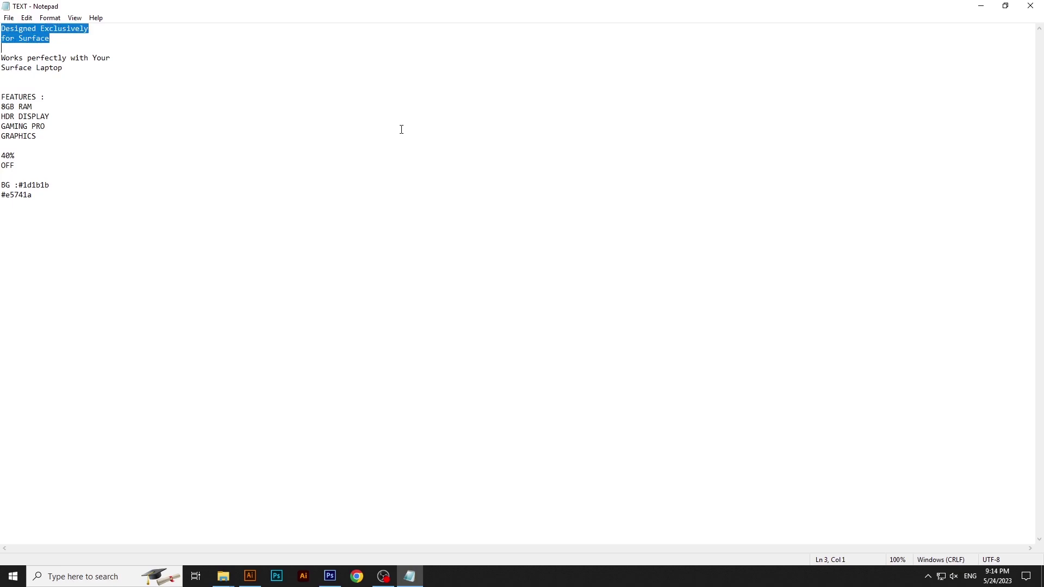
pyautogui.hotkey('shift', 'Down')
pyautogui.hotkey('shift', 'Down')
pyautogui.hotkey('shift', 'Down')
pyautogui.hotkey('shift', 'Down')
pyautogui.hotkey('shift', 'Down')
pyautogui.hotkey('shift', 'Down')
pyautogui.hotkey('shift', 'Down')
pyautogui.hotkey('shift', 'Down')
pyautogui.hotkey('shift', 'Down')
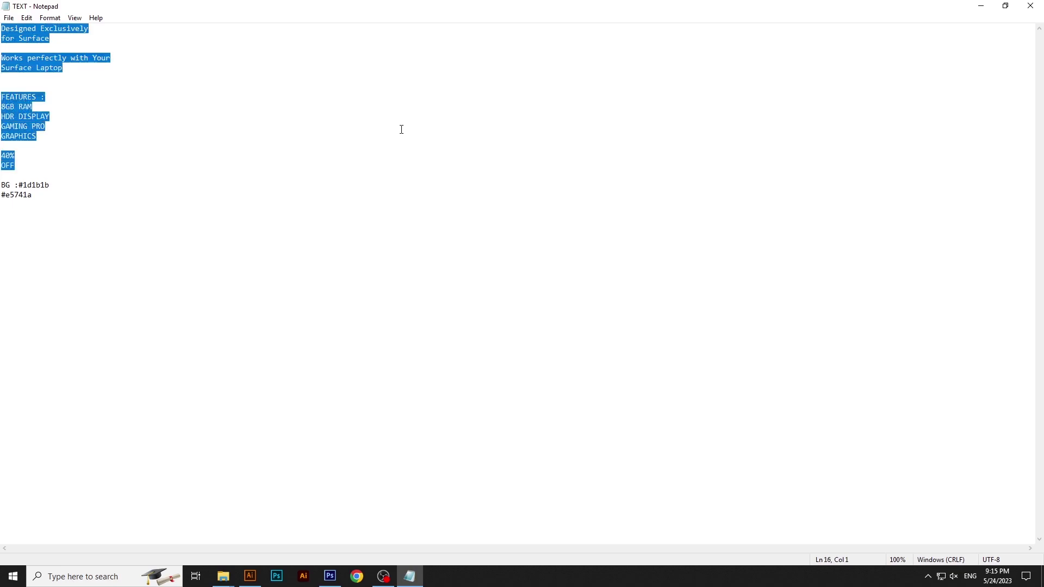
pyautogui.click(9, 17)
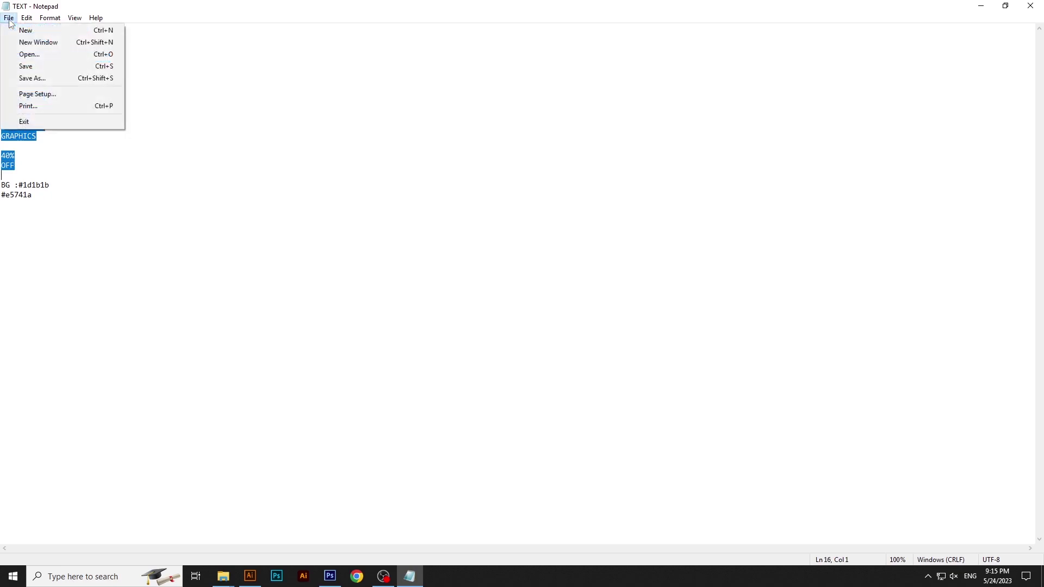
pyautogui.moveTo(27, 18)
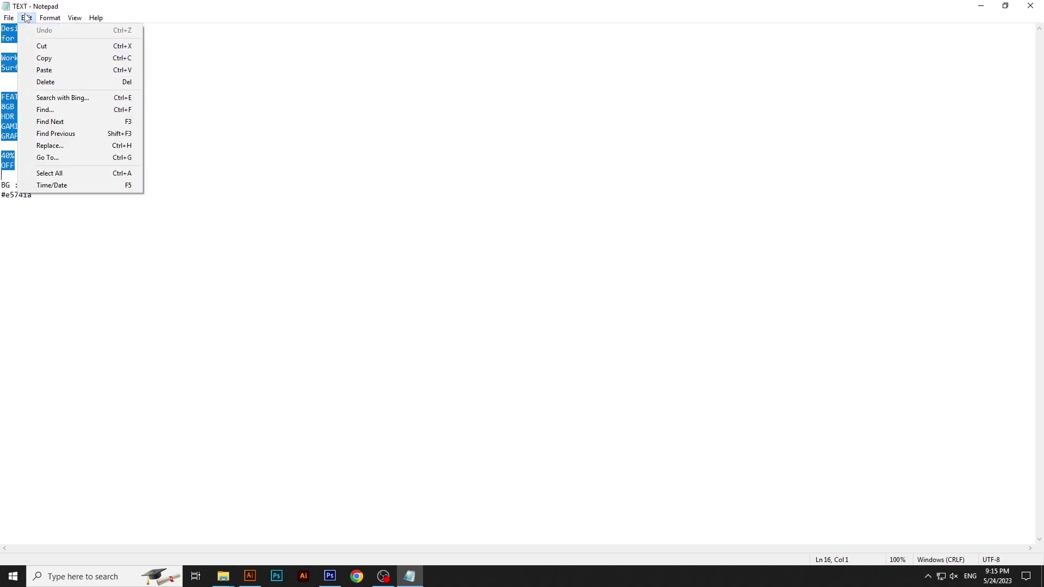
pyautogui.click(44, 58)
pyautogui.click(347, 215)
# Switch to Photoshop and paste the copied ad text into a new text layer beside the front laptop.
pyautogui.click(331, 575)
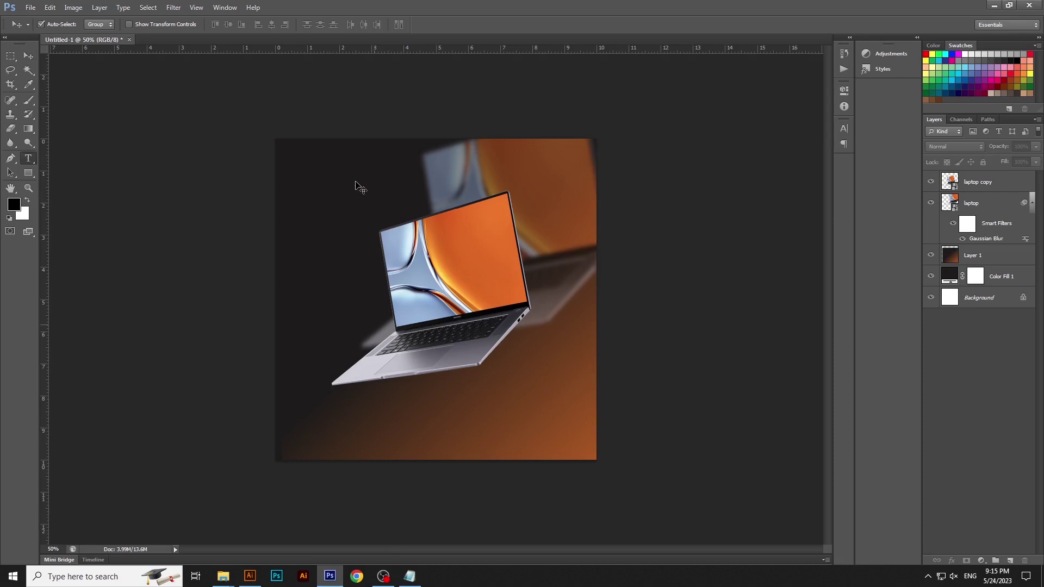
pyautogui.press('t')
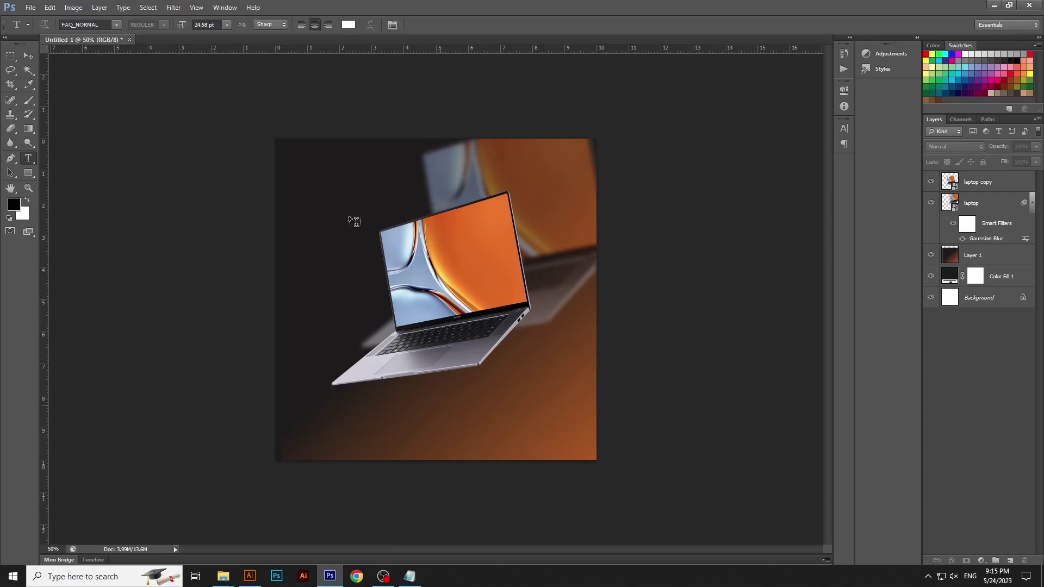
pyautogui.click(351, 218)
pyautogui.click(50, 7)
pyautogui.click(60, 102)
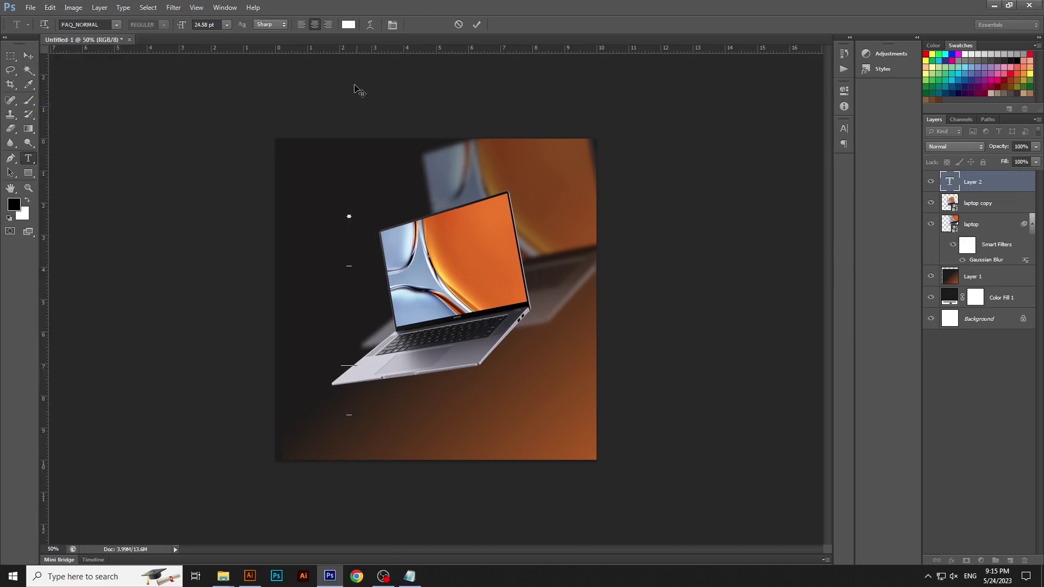
# Set all of the pasted text to white and change its font to Arial.
pyautogui.hotkey('ctrl', 'a')
pyautogui.click(349, 25)
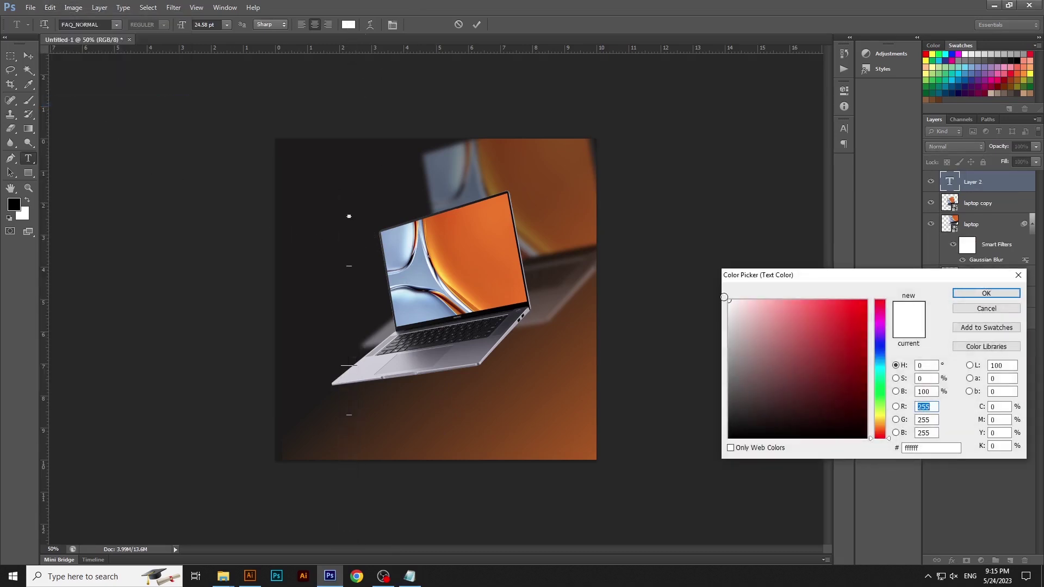
pyautogui.press('Return')
pyautogui.click(207, 25)
pyautogui.scroll(5, 207, 25)
pyautogui.click(103, 26)
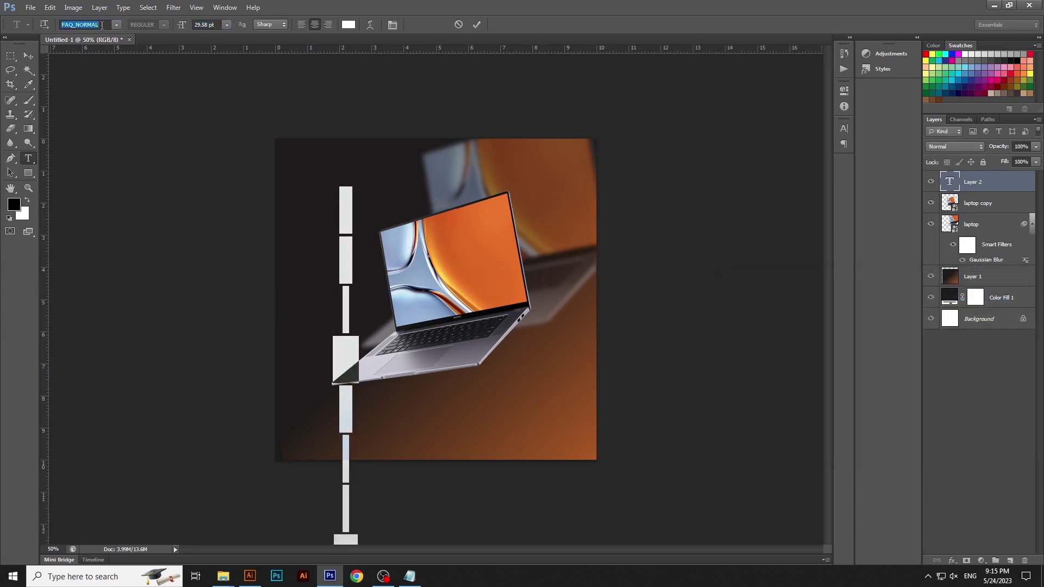
pyautogui.scroll(3, 102, 25)
pyautogui.write('Arial')
pyautogui.press('Return')
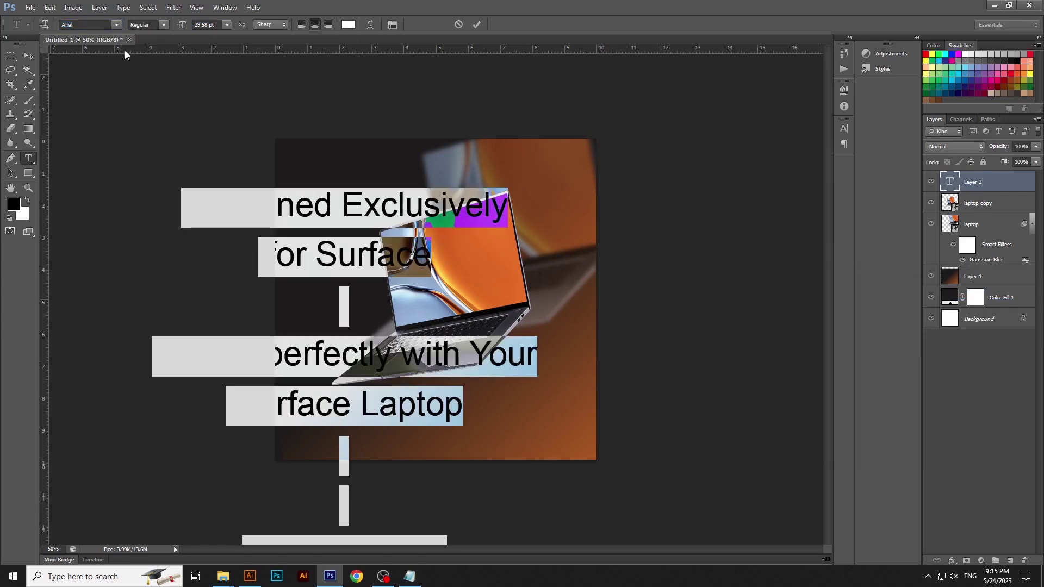
# Reduce the ad text to 20 pt and move the block toward the canvas's horizontal centre.
pyautogui.click(217, 24)
pyautogui.write('20')
pyautogui.press('Return')
pyautogui.hotkey('ctrl', 'Return')
pyautogui.press('v')
pyautogui.moveTo(388, 221); pyautogui.dragTo(469, 195)
# Set the whole ad text's leading to Auto and its font size to 10 pt.
pyautogui.press('t')
pyautogui.click(468, 188)
pyautogui.hotkey('ctrl', 'a')
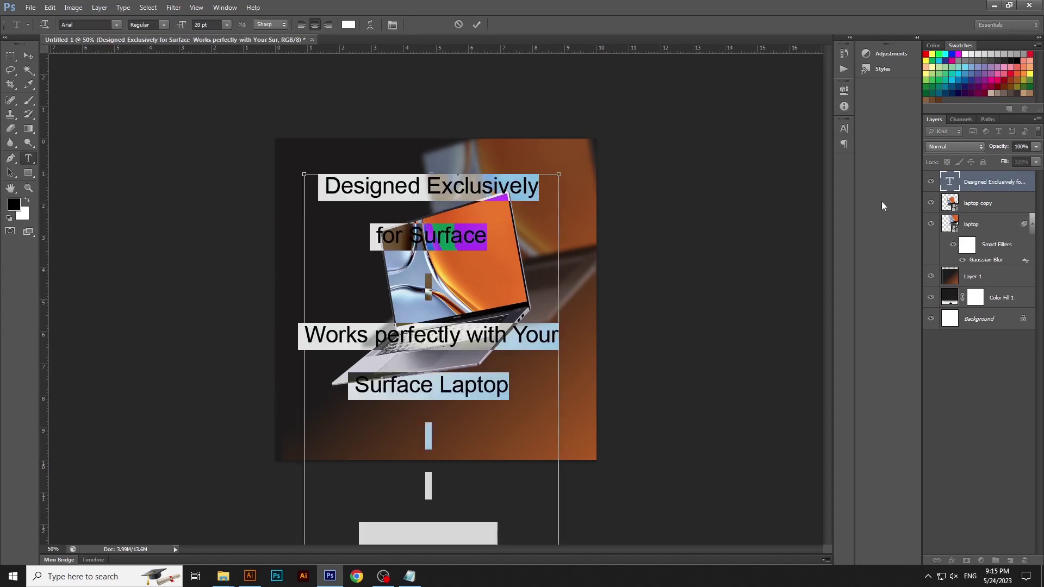
pyautogui.click(844, 128)
pyautogui.click(822, 151)
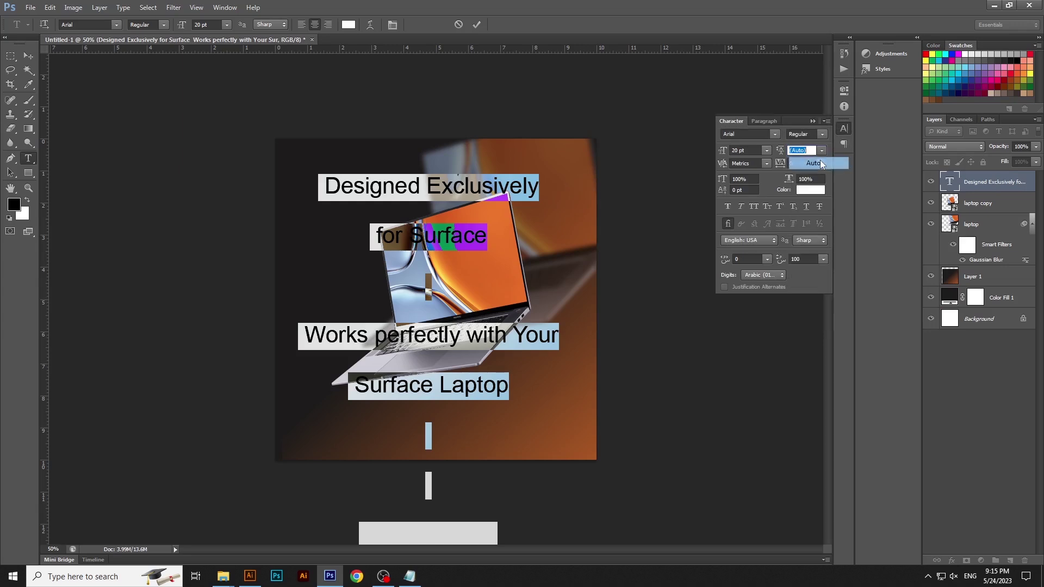
pyautogui.click(822, 164)
pyautogui.click(210, 25)
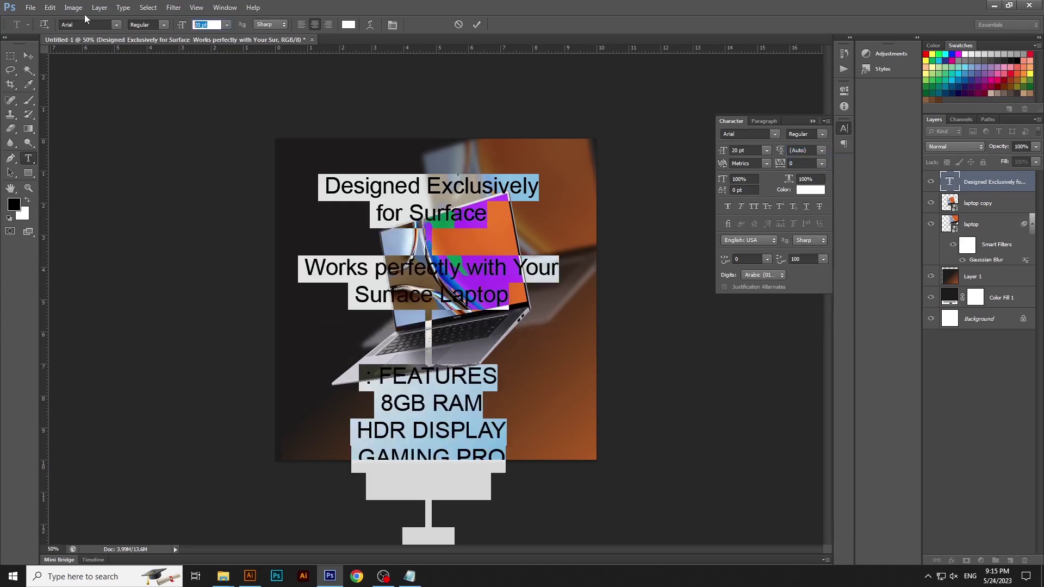
pyautogui.write('10')
pyautogui.press('Return')
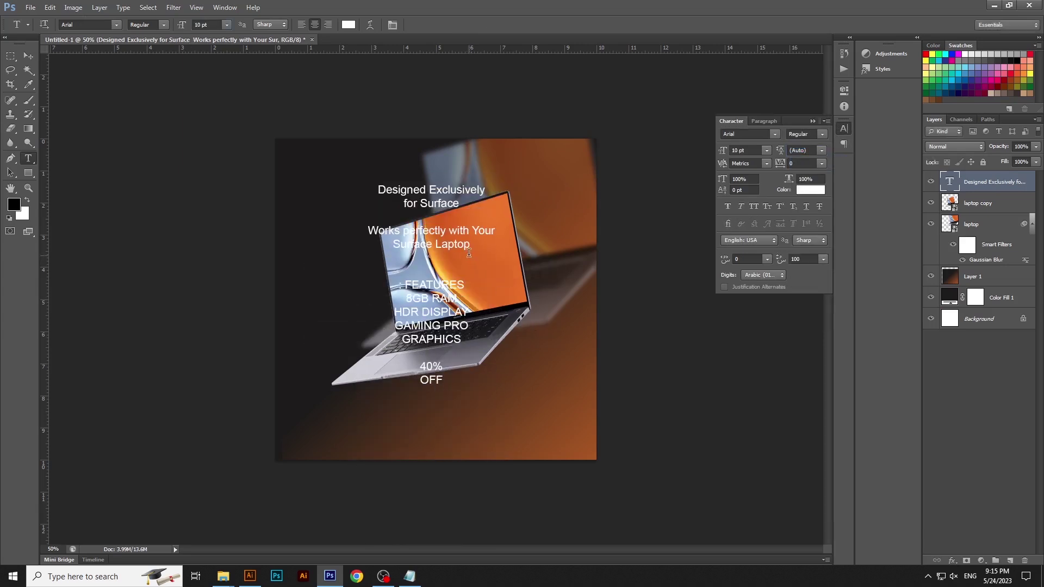
# Delete everything after "for Surface" so the text layer holds only "Designed Exclusively for Surface".
pyautogui.tripleClick(467, 231)
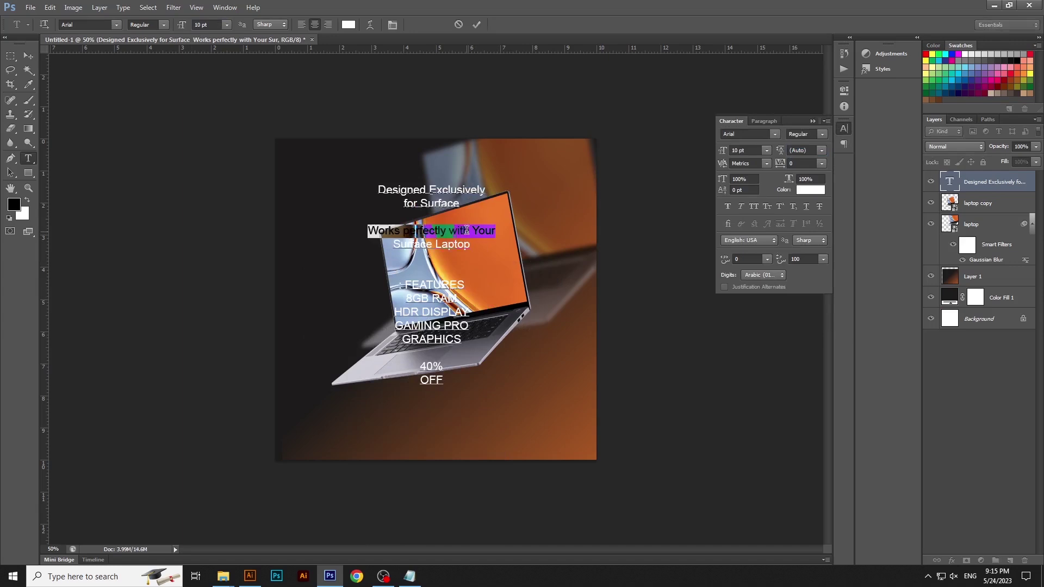
pyautogui.click(467, 231)
pyautogui.hotkey('shift', 'Down')
pyautogui.hotkey('shift', 'Down')
pyautogui.hotkey('shift', 'Down')
pyautogui.hotkey('shift', 'Down')
pyautogui.hotkey('shift', 'Down')
pyautogui.hotkey('shift', 'Down')
pyautogui.hotkey('shift', 'Down')
pyautogui.hotkey('shift', 'Down')
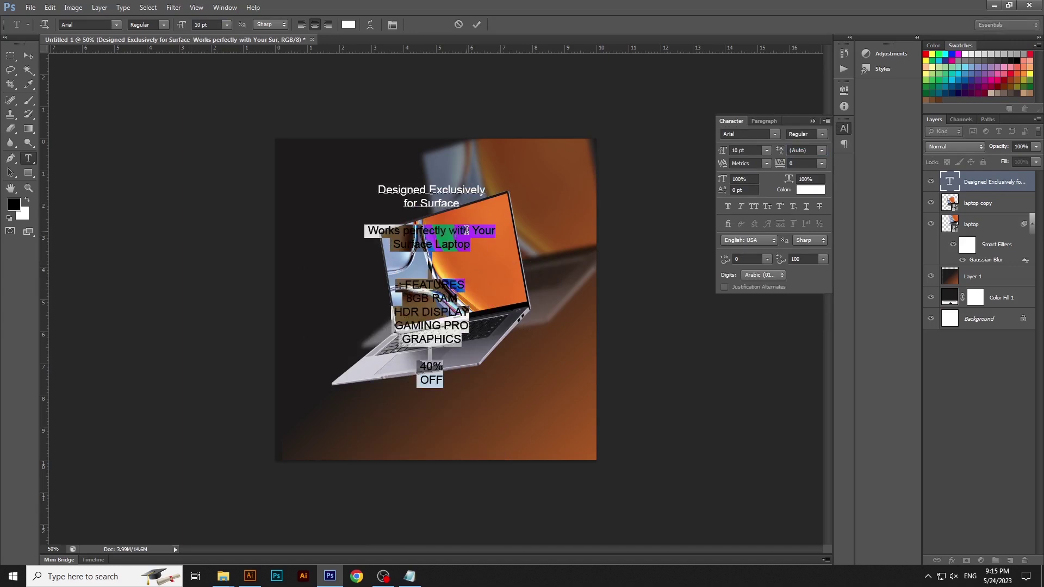
pyautogui.press('BackSpace')
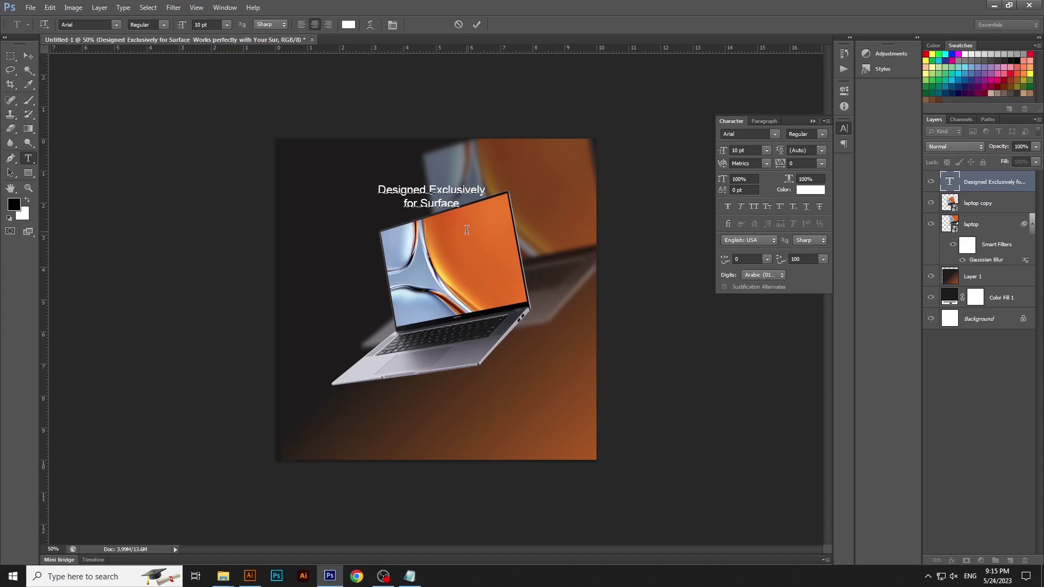
pyautogui.hotkey('ctrl', 'Return')
# Duplicate the heading below the laptop and replace its content with the copied text starting at "Works perfectly with Your".
pyautogui.press('v')
pyautogui.moveTo(438, 192); pyautogui.dragTo(438, 414)
pyautogui.press('t')
pyautogui.click(437, 412)
pyautogui.hotkey('ctrl', 'a')
pyautogui.hotkey('ctrl', 'v')
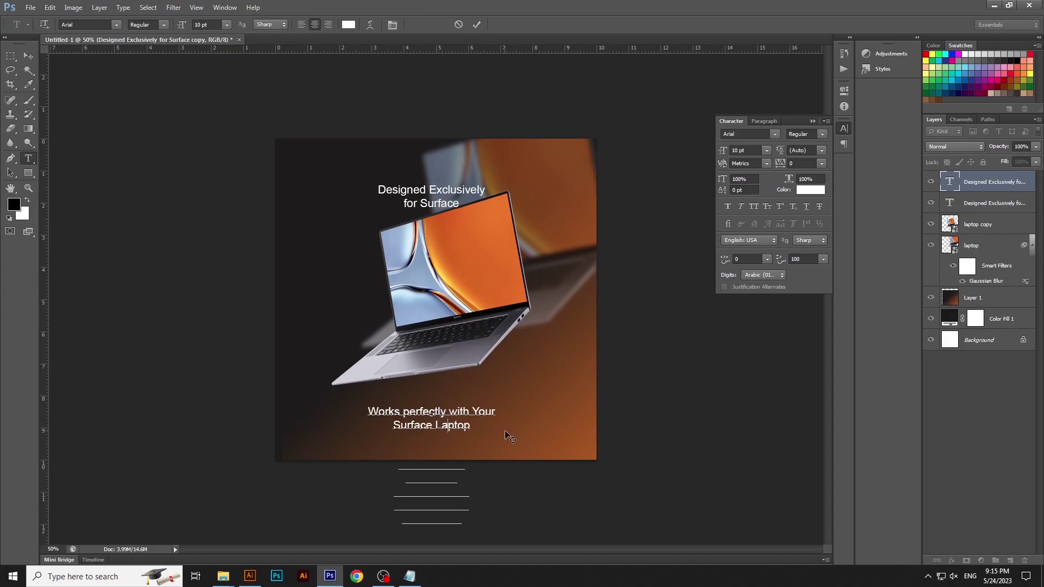
pyautogui.moveTo(463, 423); pyautogui.dragTo(463, 370)
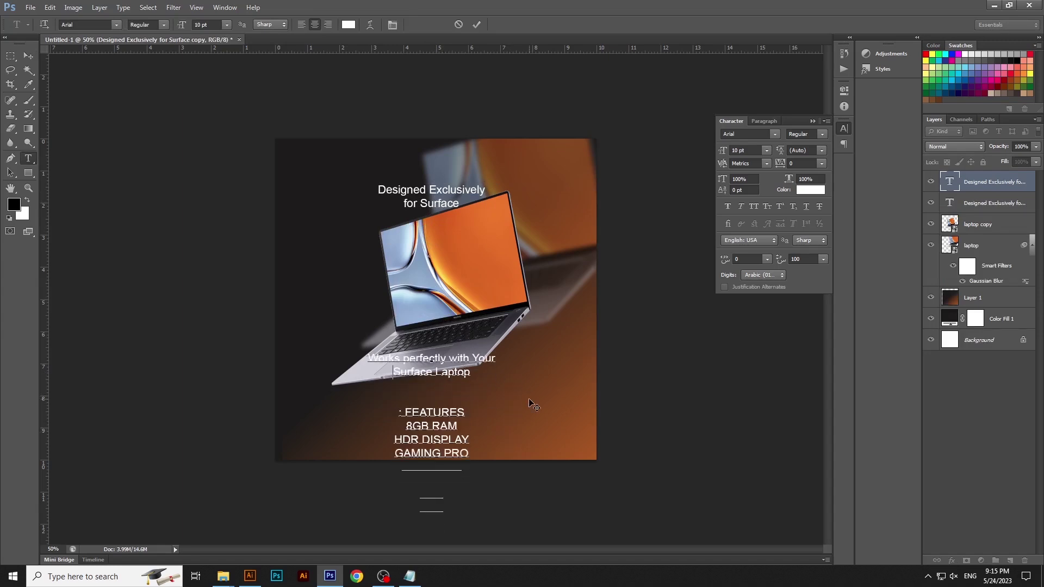
# Delete the lines after "Surface Laptop" and move the remaining two-line text below the laptop.
pyautogui.hotkey('shift', 'Down')
pyautogui.hotkey('shift', 'Down')
pyautogui.hotkey('shift', 'Down')
pyautogui.hotkey('shift', 'Down')
pyautogui.hotkey('shift', 'Down')
pyautogui.hotkey('shift', 'Down')
pyautogui.hotkey('shift', 'Down')
pyautogui.hotkey('shift', 'Down')
pyautogui.hotkey('shift', 'Down')
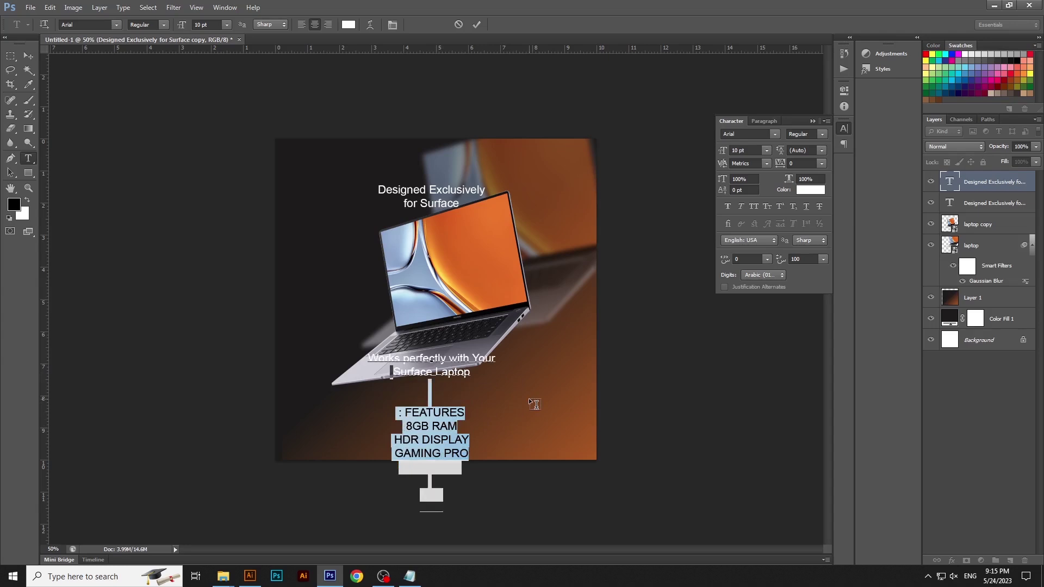
pyautogui.press('BackSpace')
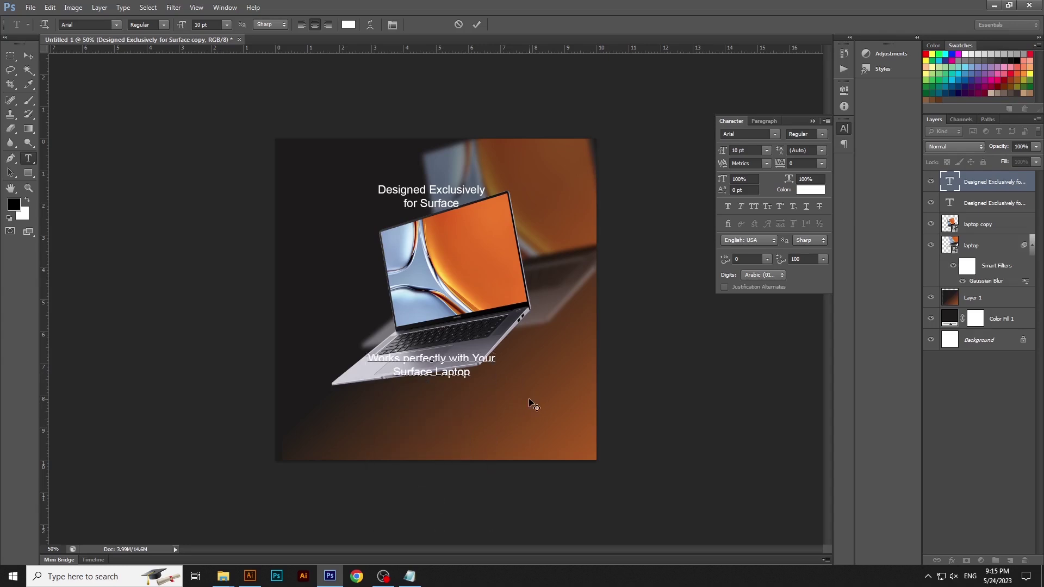
pyautogui.hotkey('ctrl', 'Return')
pyautogui.press('v')
pyautogui.moveTo(459, 365); pyautogui.dragTo(459, 426)
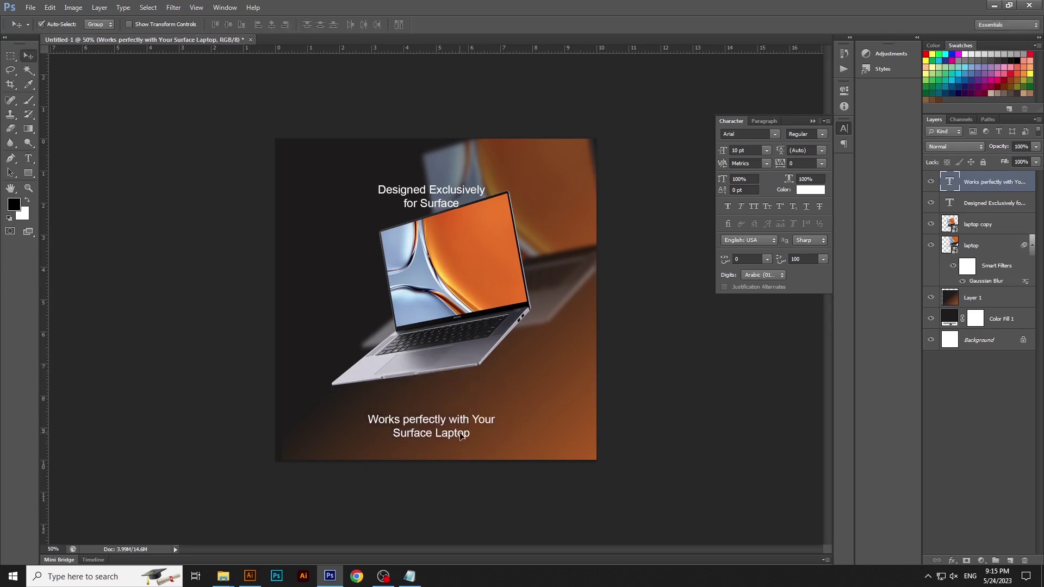
# Move the front laptop slightly down and enlarge the heading above it to about 14.1 pt.
pyautogui.moveTo(484, 268); pyautogui.dragTo(485, 280)
pyautogui.moveTo(457, 193); pyautogui.dragTo(508, 209)
pyautogui.hotkey('ctrl', 't')
pyautogui.press('Return')
# Duplicate the "Works perfectly" text to the canvas's lower-right area and replace its content with the copied ad text.
pyautogui.keyDown('alt'); pyautogui.moveTo(449, 426); pyautogui.dragTo(555, 399); pyautogui.keyUp('alt')
pyautogui.press('t')
pyautogui.click(551, 396)
pyautogui.hotkey('ctrl', 'a')
pyautogui.hotkey('ctrl', 'v')
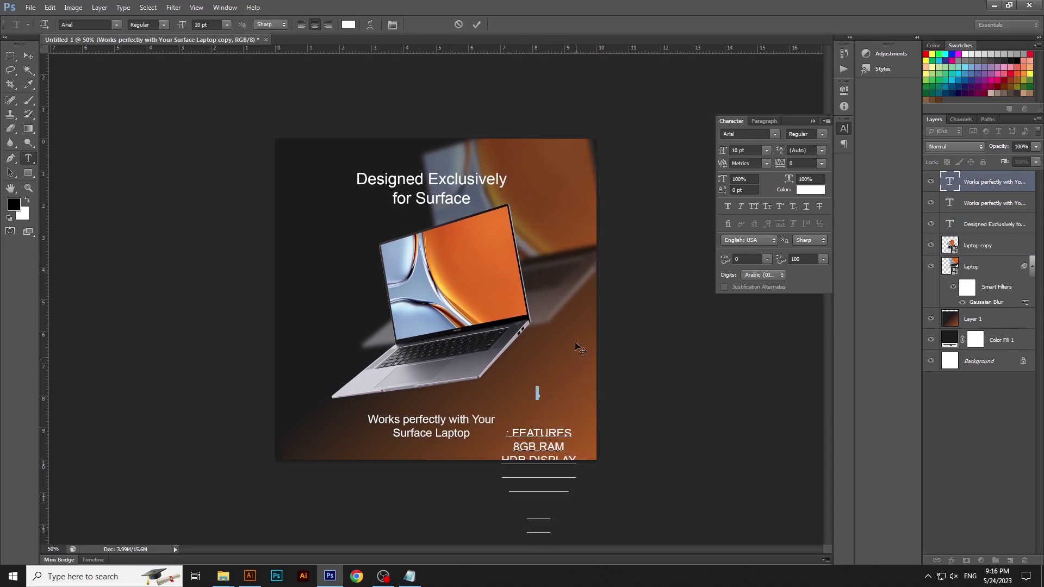
pyautogui.moveTo(576, 352); pyautogui.dragTo(575, 303)
# Trim the duplicated text to "40% OFF" and move it to the dark area left of the laptop.
pyautogui.hotkey('shift', 'Down')
pyautogui.hotkey('shift', 'Down')
pyautogui.hotkey('shift', 'Down')
pyautogui.hotkey('shift', 'Down')
pyautogui.hotkey('shift', 'Down')
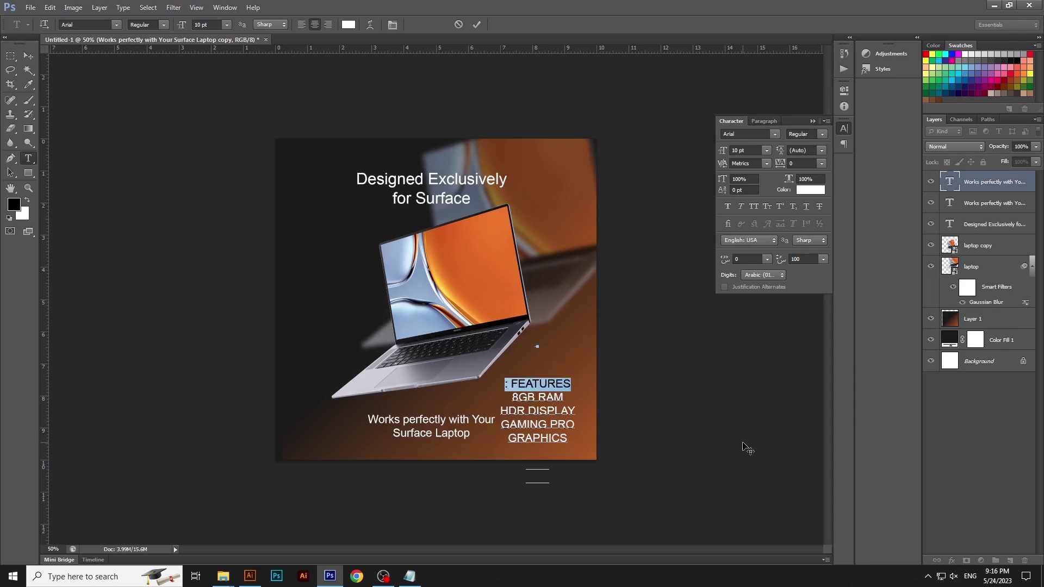
pyautogui.write('40% OFF')
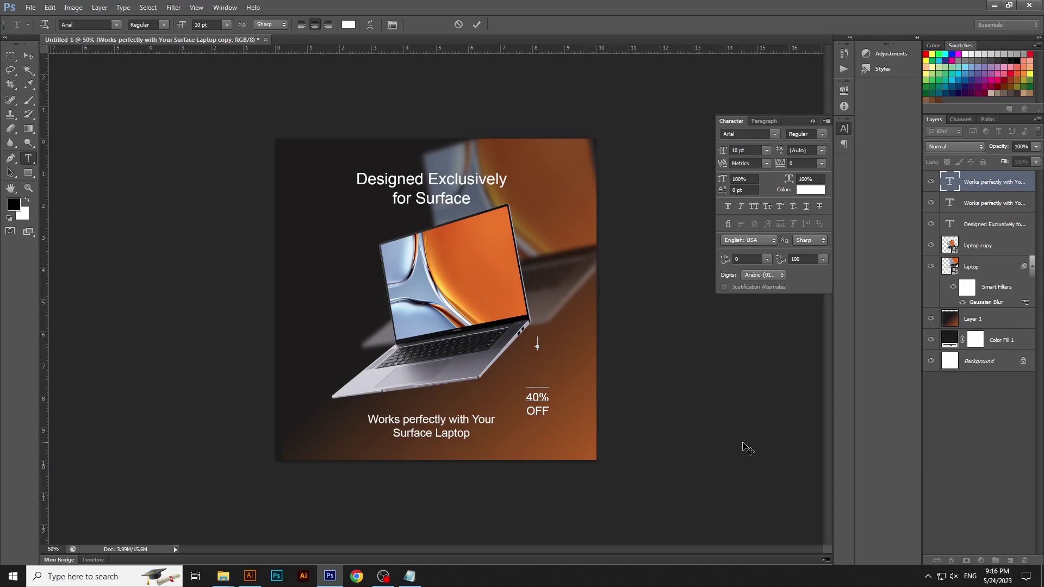
pyautogui.press('Delete')
pyautogui.press('Delete')
pyautogui.press('Delete')
pyautogui.press('Delete')
pyautogui.hotkey('ctrl', 'Return')
pyautogui.press('v')
pyautogui.moveTo(540, 343); pyautogui.dragTo(339, 346)
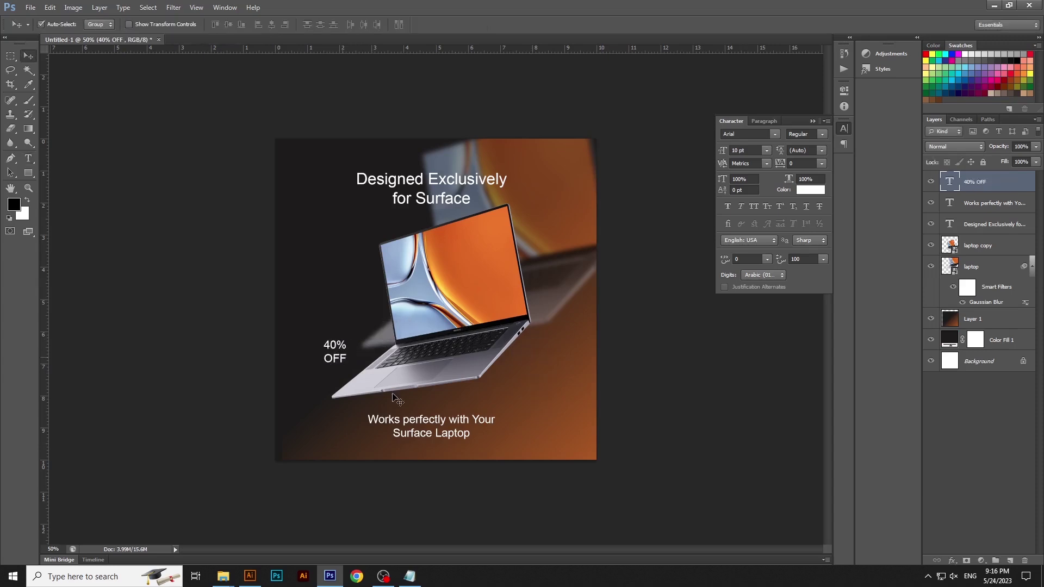
# Duplicate the "Works perfectly" text to the lower right and replace it with the FEATURES list from 8GB RAM to GRAPHICS.
pyautogui.moveTo(428, 423); pyautogui.dragTo(552, 385)
pyautogui.press('t')
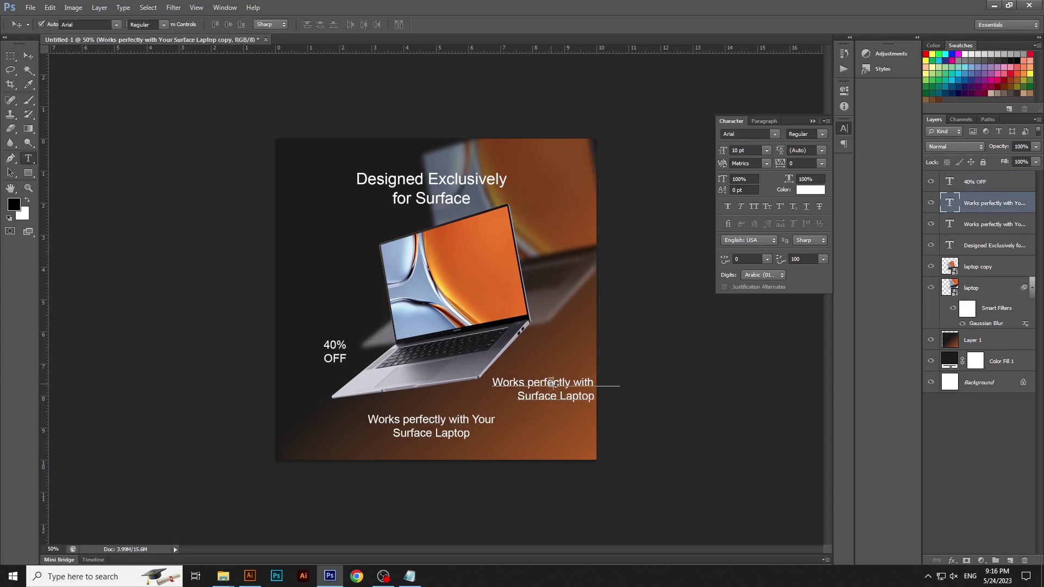
pyautogui.click(551, 382)
pyautogui.hotkey('ctrl', 'a')
pyautogui.write(': FEATURES 8GB RAM HDR DISPLAY GAMING PRO GRAPHICS')
# Set the whole features list's font size to 8 pt.
pyautogui.hotkey('ctrl', 'a')
pyautogui.moveTo(211, 25); pyautogui.dragTo(167, 42)
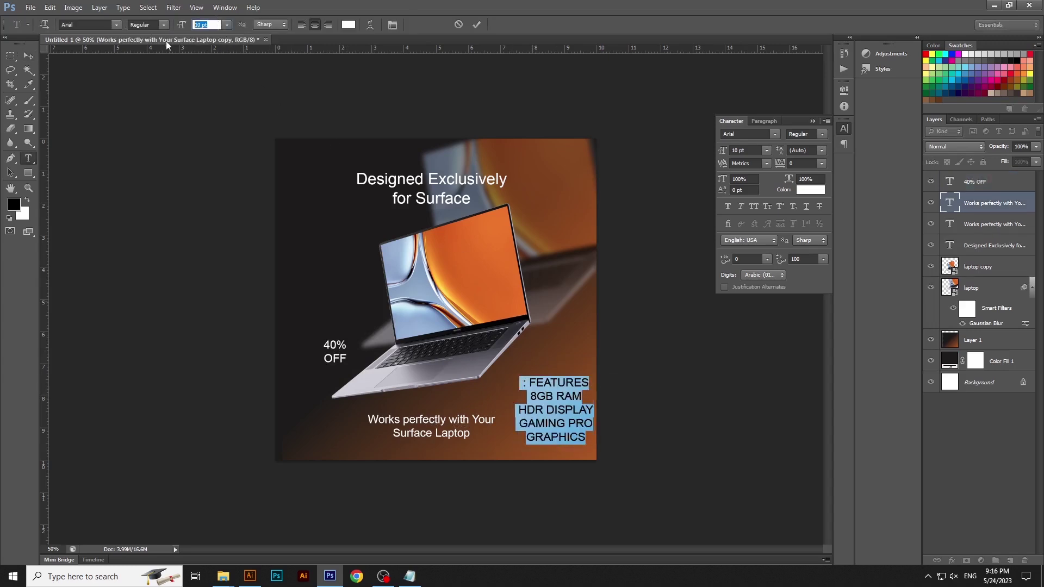
pyautogui.write('8')
pyautogui.press('Return')
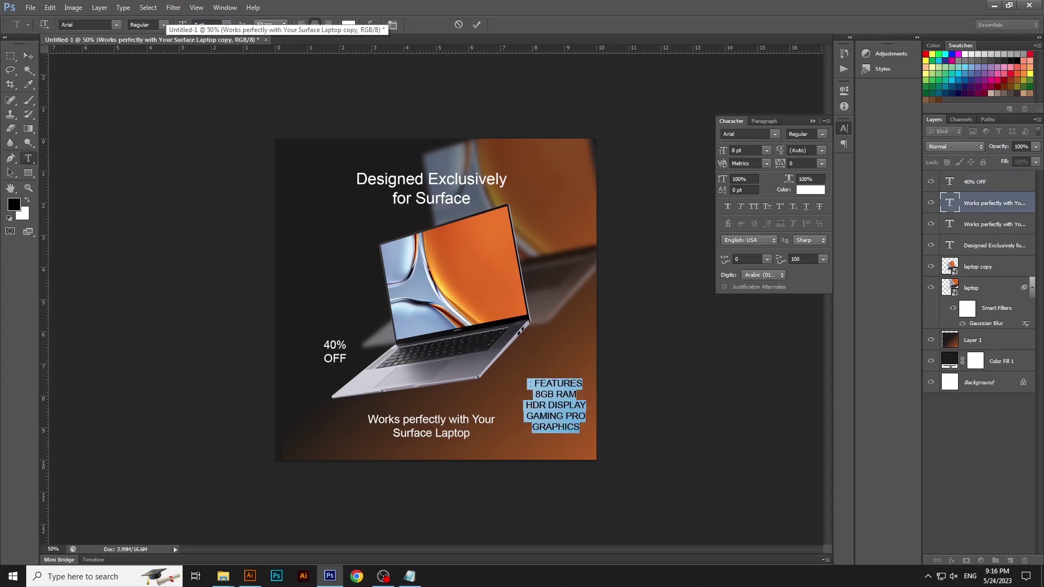
# Try the Right-to-Left Character Direction on the features list and undo it.
pyautogui.click(826, 120)
pyautogui.moveTo(891, 294)
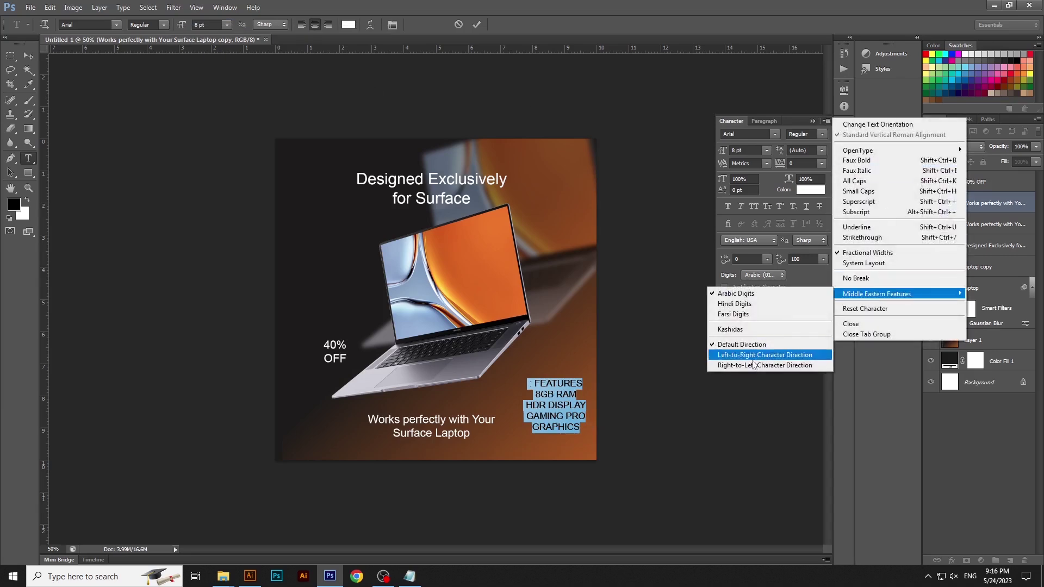
pyautogui.click(749, 365)
pyautogui.hotkey('ctrl', 'z')
# Apply the Left-to-Right Character Direction to the features list.
pyautogui.click(825, 121)
pyautogui.moveTo(875, 294)
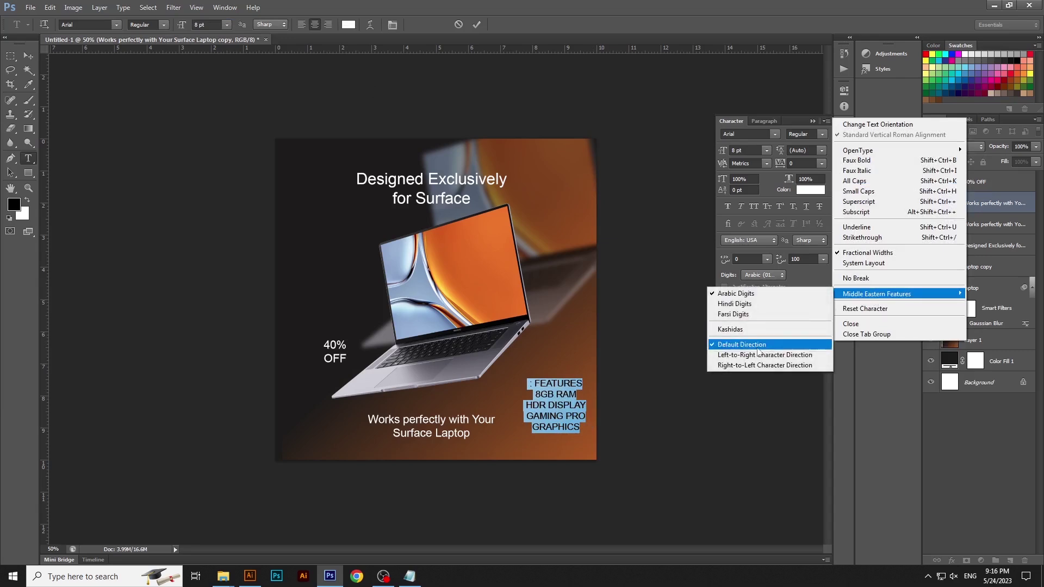
pyautogui.click(754, 354)
# Left-align the features list and move it slightly up and inward from the canvas's right edge.
pyautogui.click(547, 397)
pyautogui.hotkey('ctrl', 'a')
pyautogui.click(301, 26)
pyautogui.hotkey('ctrl', 'Return')
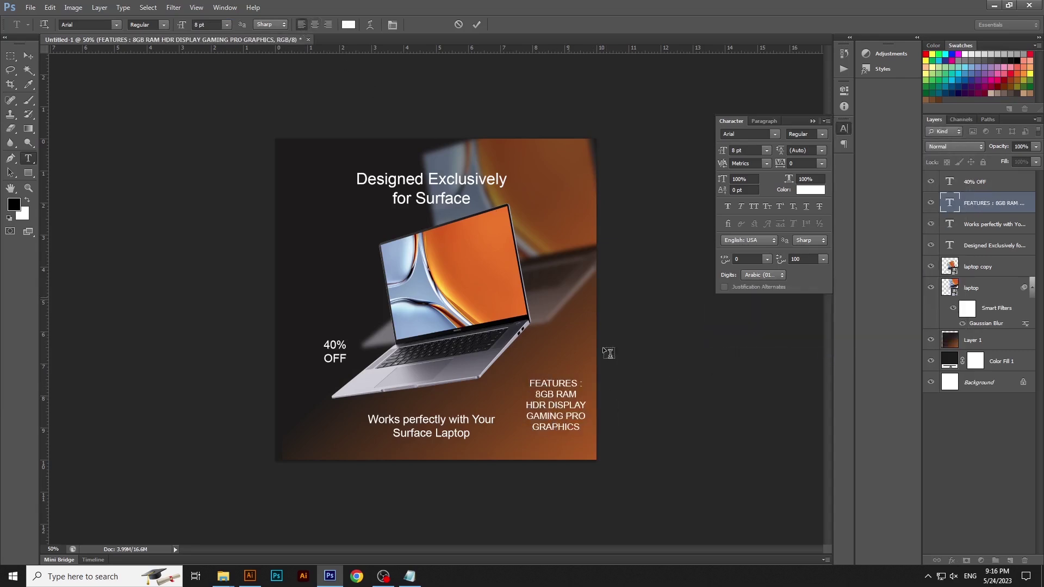
pyautogui.press('v')
pyautogui.moveTo(570, 411); pyautogui.dragTo(534, 397)
# Colour the "Surface Laptop" line orange, sampled from the front laptop's screen, and set it to Bold.
pyautogui.click(468, 433)
pyautogui.click(608, 427)
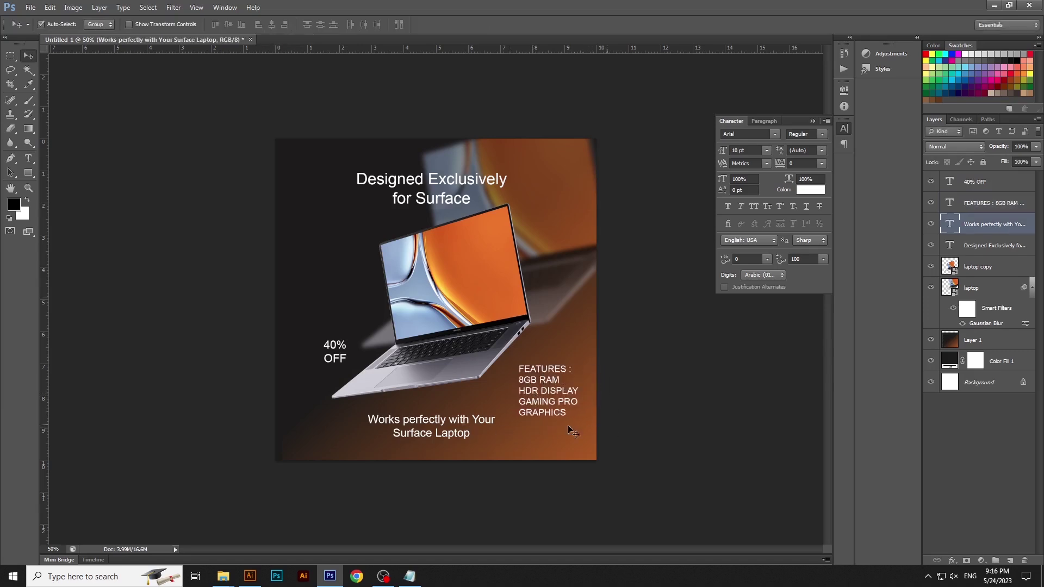
pyautogui.press('t')
pyautogui.tripleClick(446, 435)
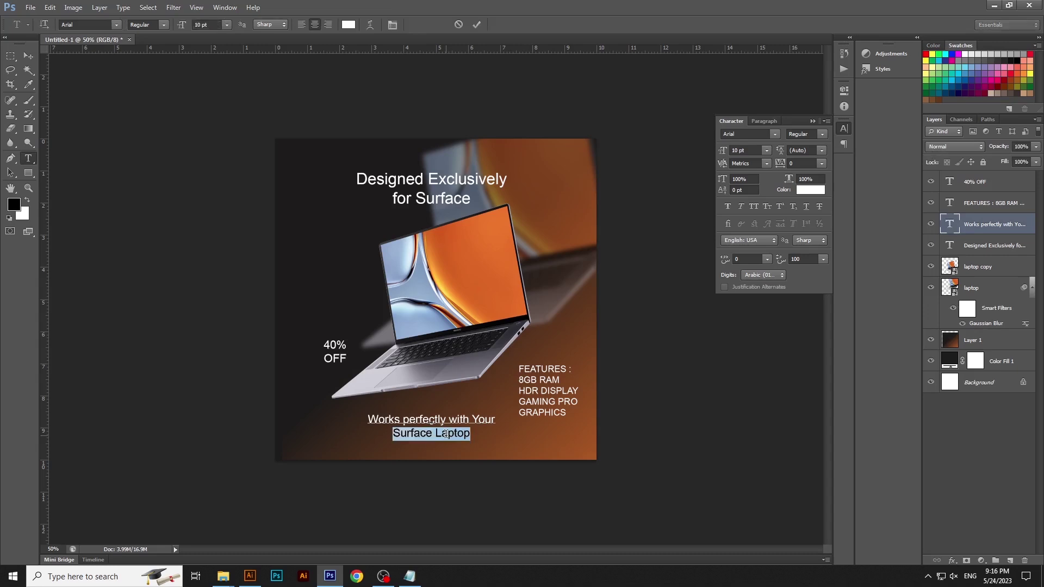
pyautogui.click(349, 25)
pyautogui.click(480, 240)
pyautogui.click(968, 294)
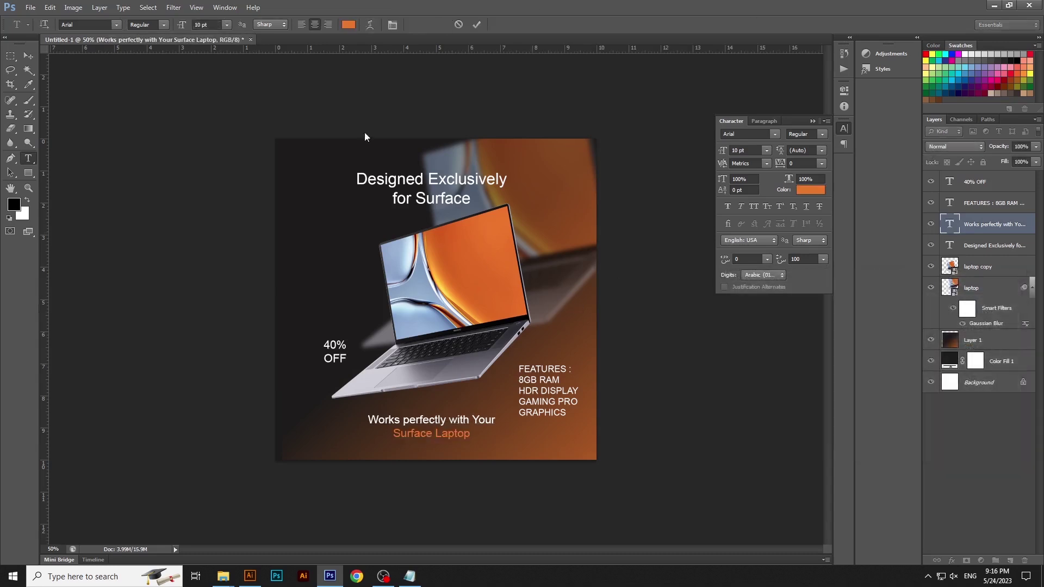
pyautogui.click(163, 25)
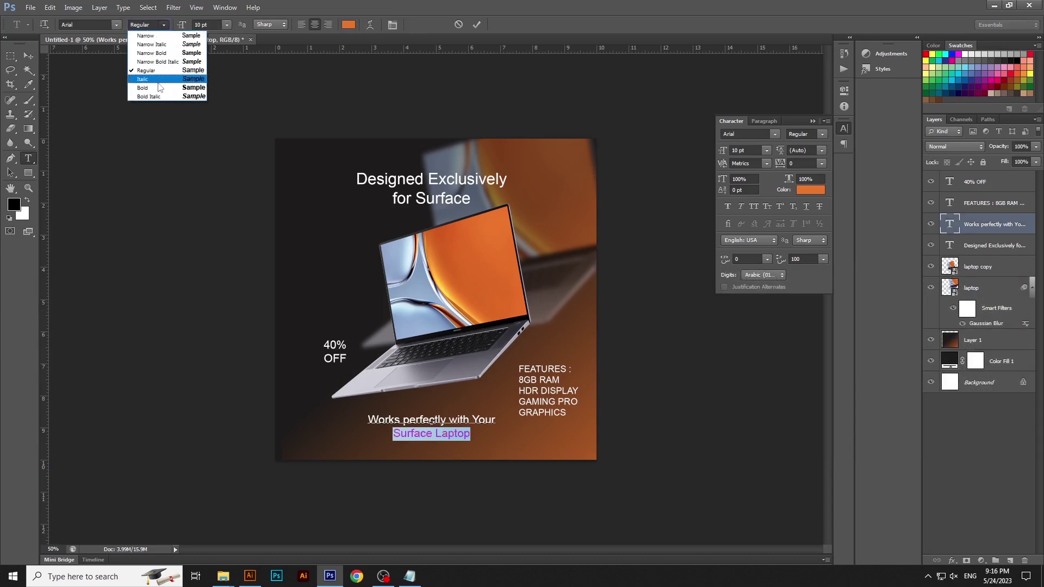
pyautogui.click(146, 84)
# Nudge the front laptop down and centre the "Works perfectly with Your Surface Laptop" text horizontally on the canvas.
pyautogui.click(31, 61)
pyautogui.moveTo(476, 341); pyautogui.dragTo(476, 348)
pyautogui.click(470, 433)
pyautogui.hotkey('ctrl', 'a')
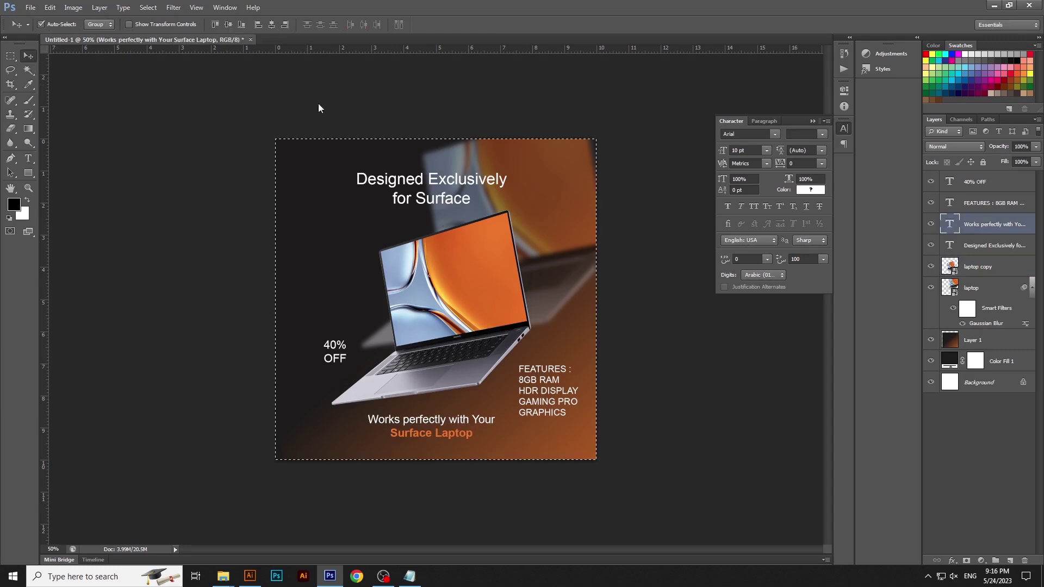
# Set the "Designed Exclusively for Surface" heading's font size to 20 pt.
pyautogui.click(456, 193)
pyautogui.doubleClick(452, 181)
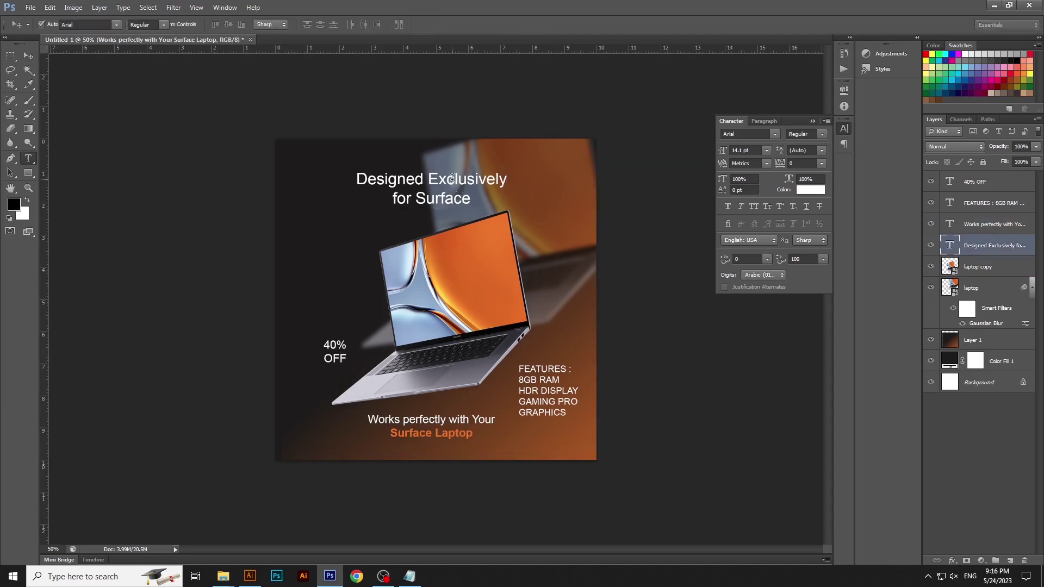
pyautogui.hotkey('ctrl', 'a')
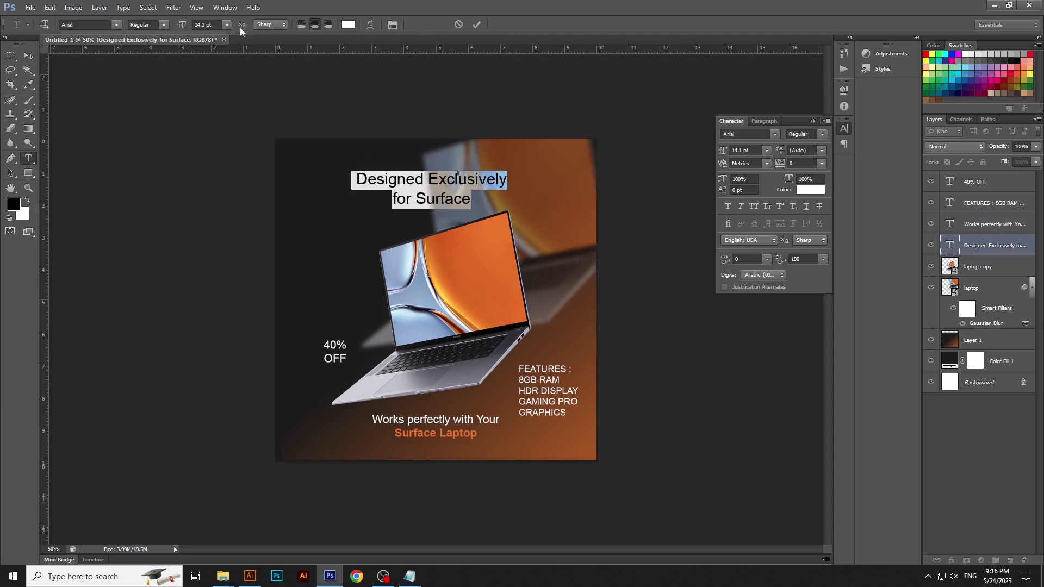
pyautogui.write('20')
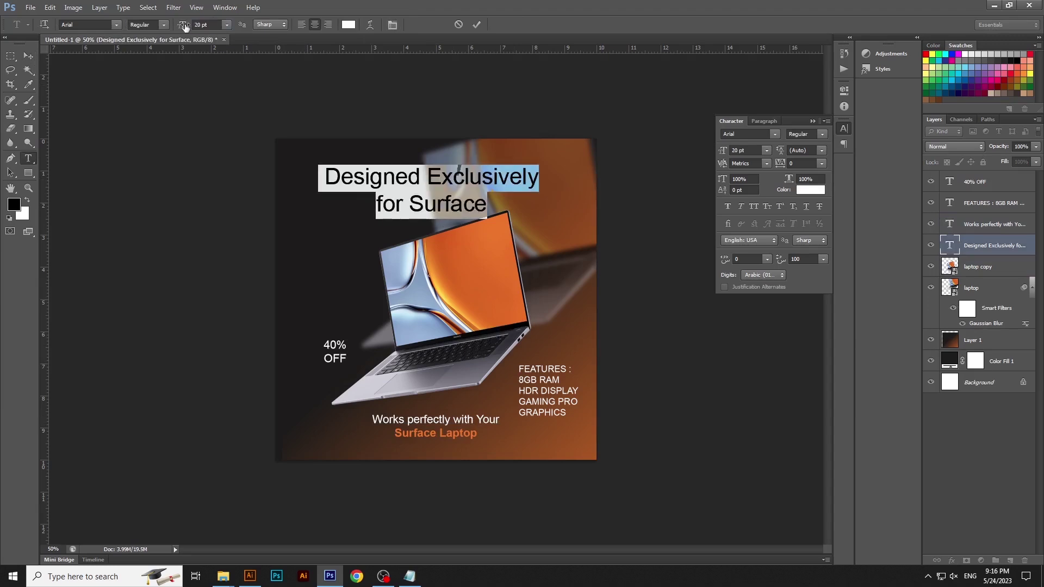
pyautogui.hotkey('ctrl', 'Return')
# Centre the heading horizontally on the canvas and nudge it up slightly.
pyautogui.press('v')
pyautogui.hotkey('ctrl', 'a')
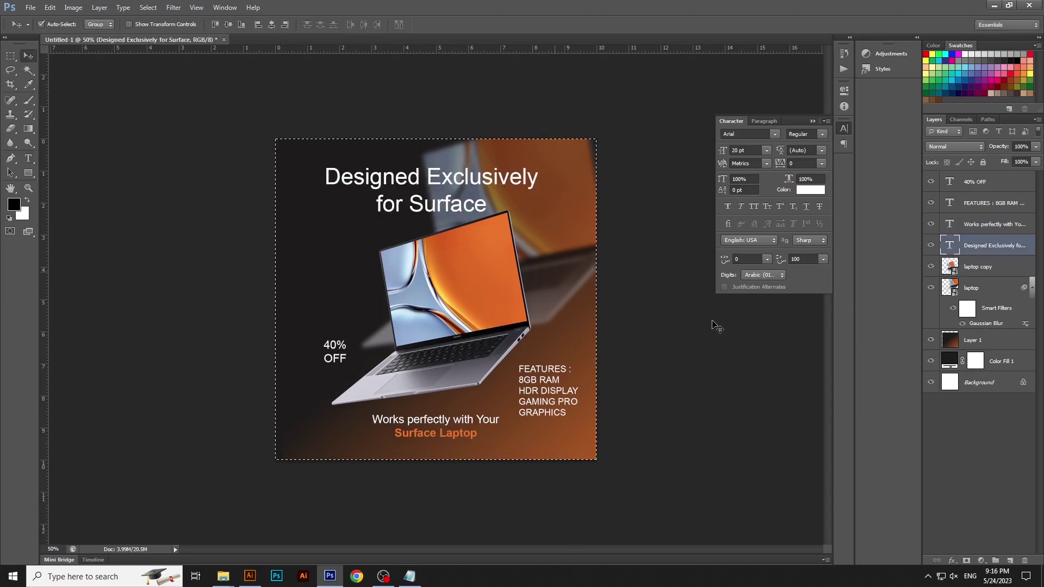
pyautogui.hotkey('ctrl', 'd')
pyautogui.press('Up')
pyautogui.press('Up')
pyautogui.press('Up')
pyautogui.press('Up')
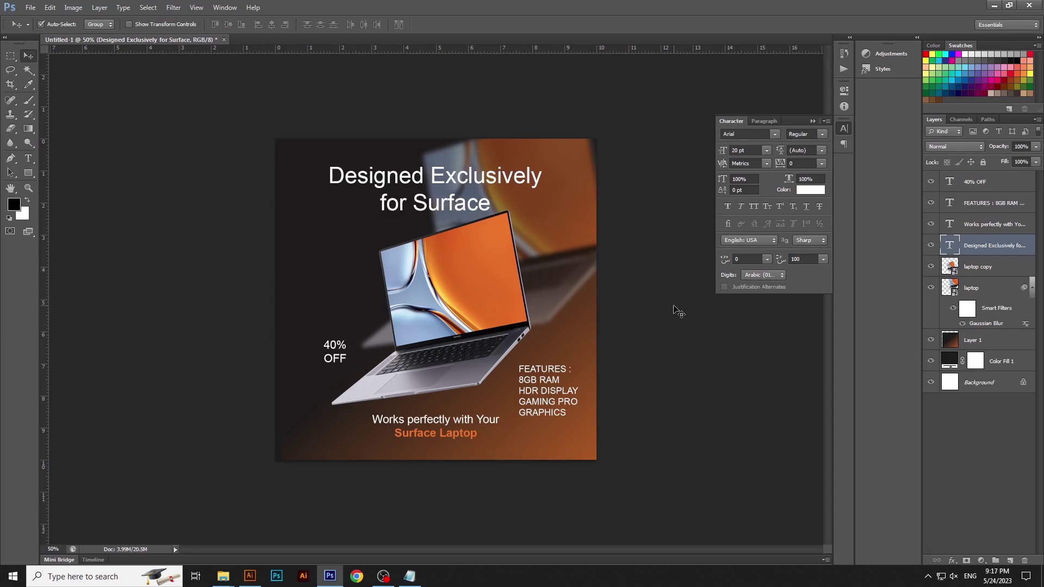
# Colour the word "Designed" in the heading orange, sampled from the front laptop's screen.
pyautogui.press('t')
pyautogui.moveTo(427, 175)
pyautogui.mouseDown()
pyautogui.moveTo(320, 166)
pyautogui.moveTo(415, 172)
pyautogui.mouseUp()
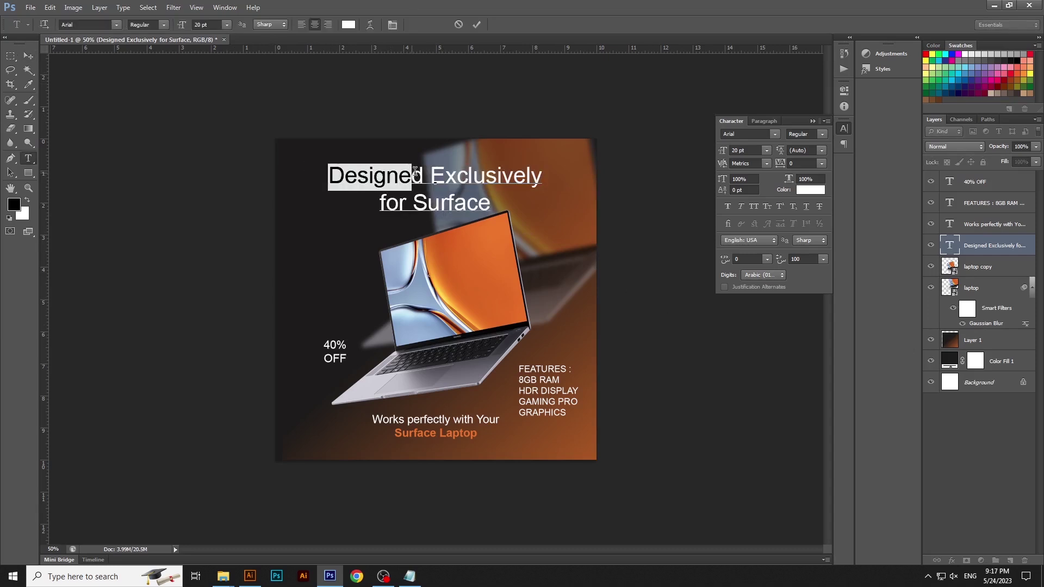
pyautogui.click(353, 28)
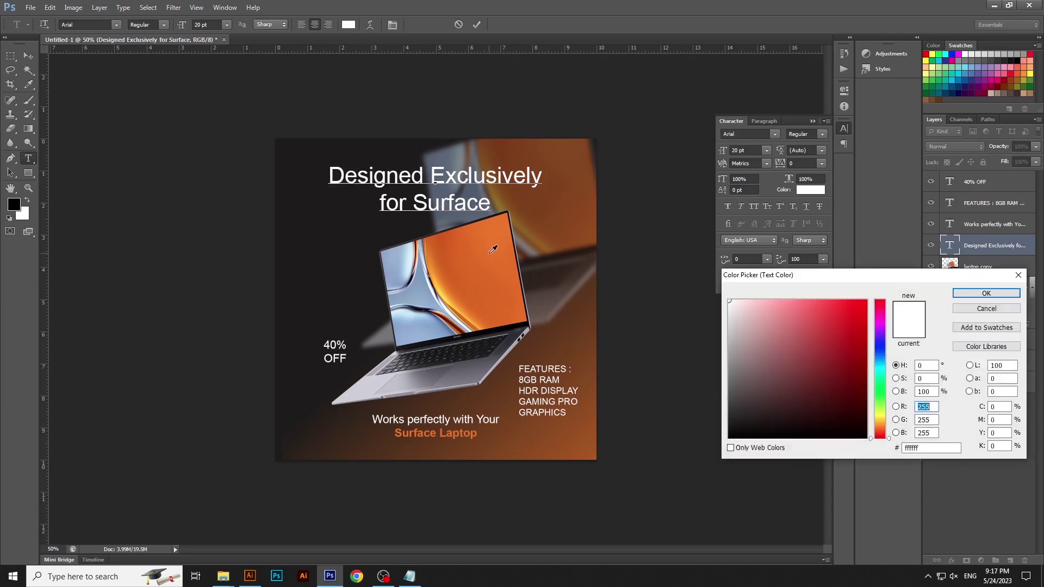
pyautogui.click(496, 248)
pyautogui.click(971, 294)
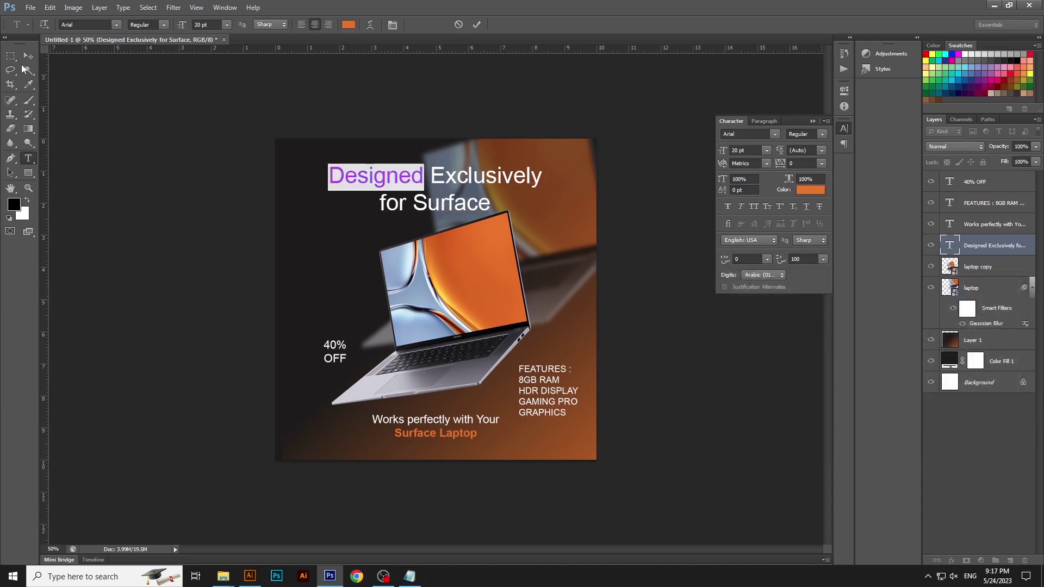
pyautogui.click(29, 55)
# Change the "40% OFF" text's font to HandelGotDBol.
pyautogui.click(337, 344)
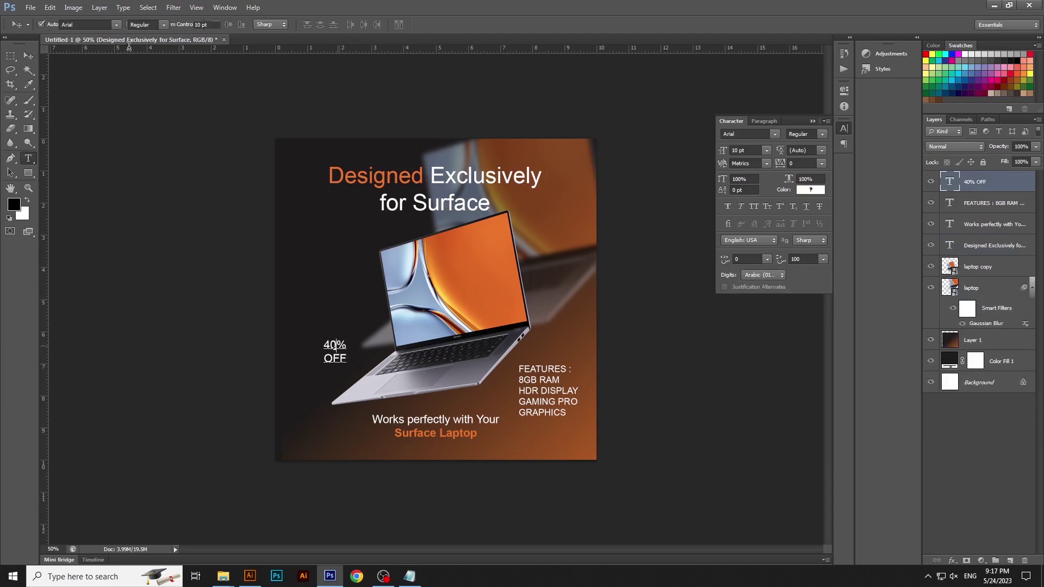
pyautogui.hotkey('ctrl', 'a')
pyautogui.click(92, 22)
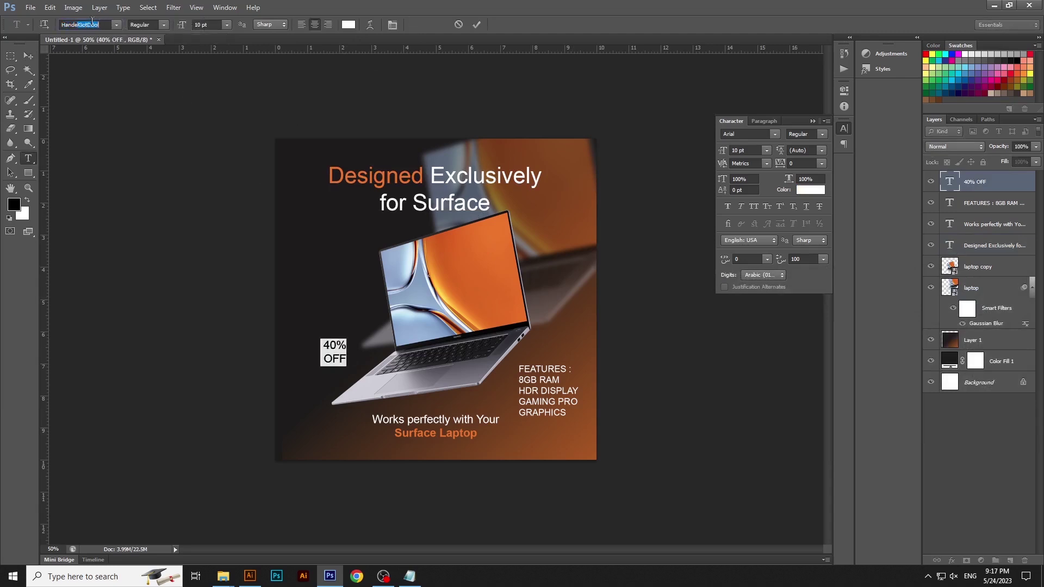
pyautogui.press('Return')
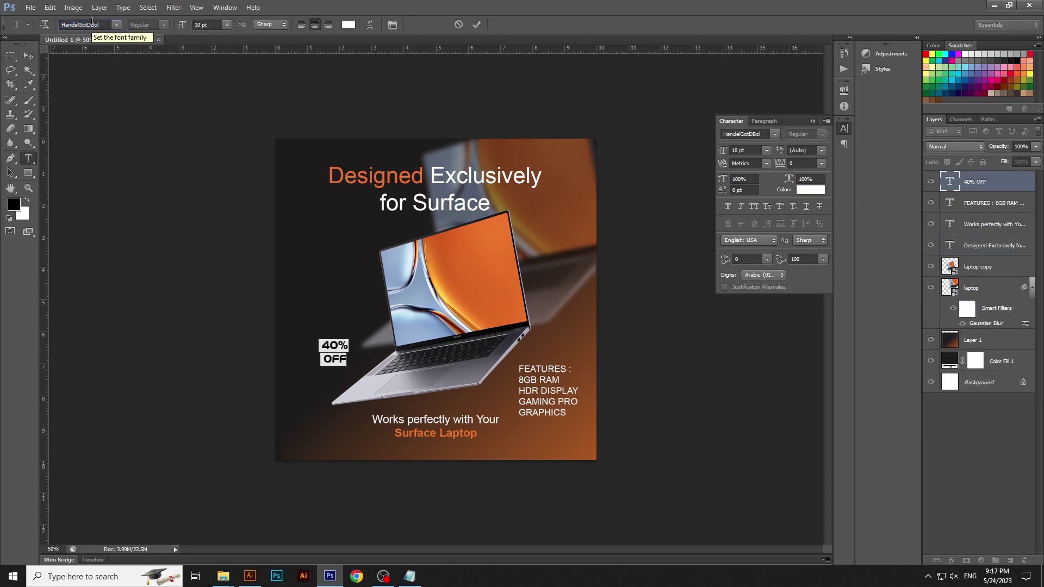
pyautogui.hotkey('ctrl', 'Return')
# Delete the word "OFF" from the discount text, leaving only "40%".
pyautogui.keyDown('ctrl'); pyautogui.click(340, 364); pyautogui.keyUp('ctrl')
pyautogui.keyDown('ctrl'); pyautogui.click(340, 364); pyautogui.keyUp('ctrl')
pyautogui.click(284, 386)
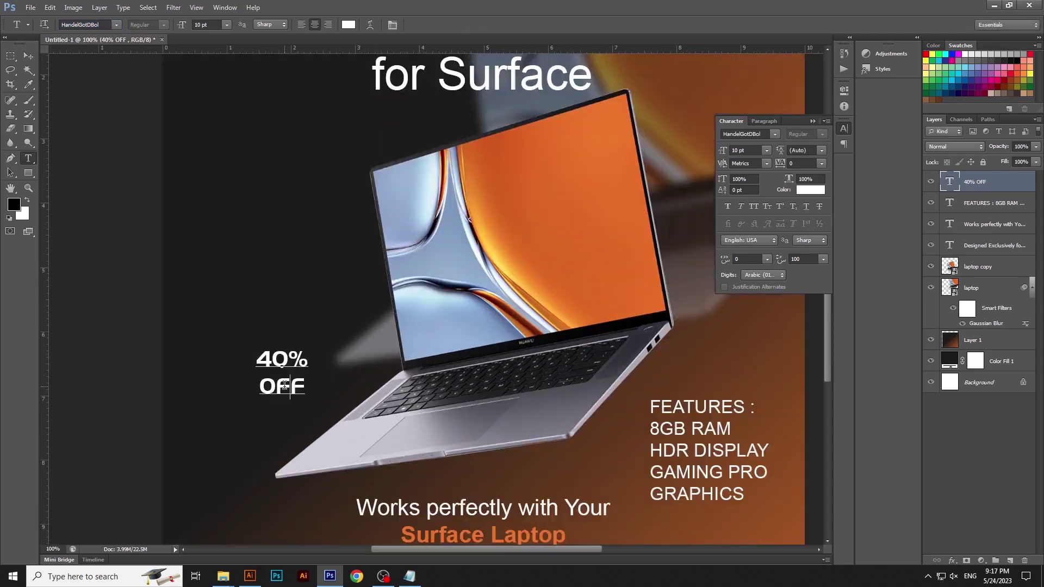
pyautogui.doubleClick(285, 385)
pyautogui.press('BackSpace')
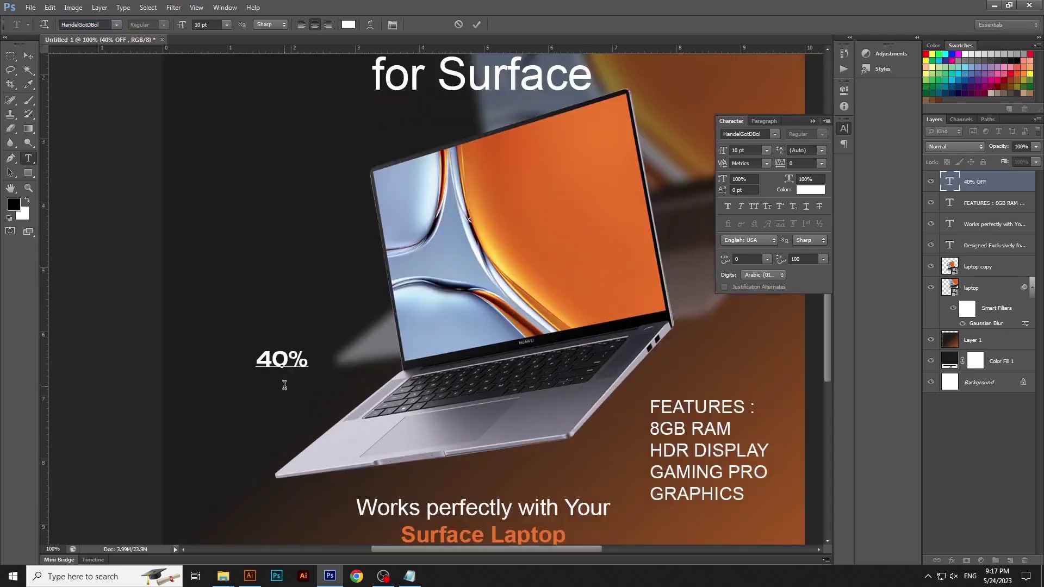
pyautogui.hotkey('ctrl', 'Return')
# Scale the "40%" text up to about 16.19 pt and remove the trailing blank after it.
pyautogui.keyDown('ctrl'); pyautogui.click(295, 359); pyautogui.keyUp('ctrl')
pyautogui.press('v')
pyautogui.moveTo(300, 359); pyautogui.dragTo(289, 347)
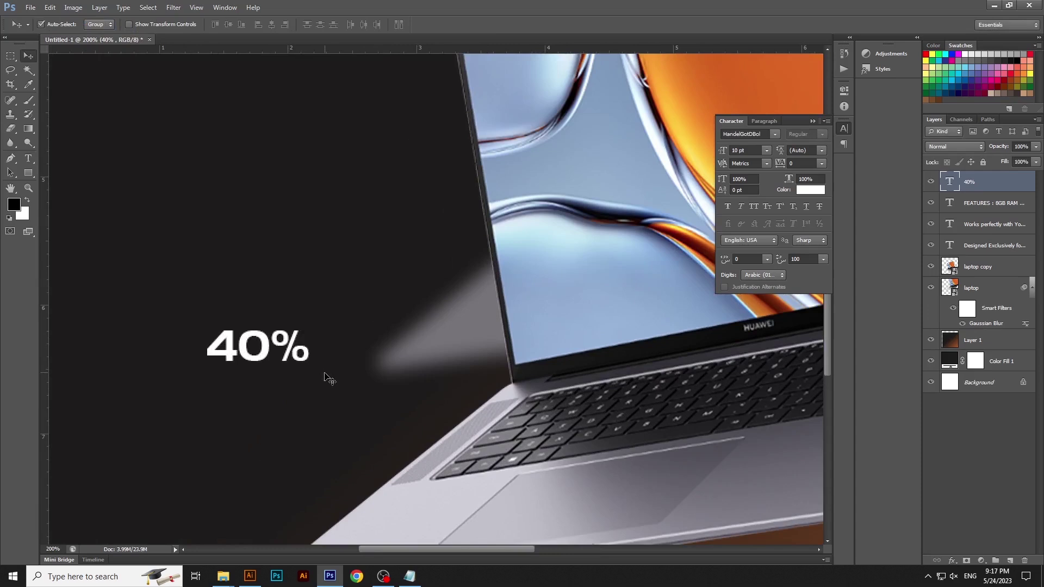
pyautogui.hotkey('ctrl', 't')
pyautogui.moveTo(310, 427); pyautogui.dragTo(346, 459)
pyautogui.press('Return')
pyautogui.press('t')
pyautogui.click(287, 335)
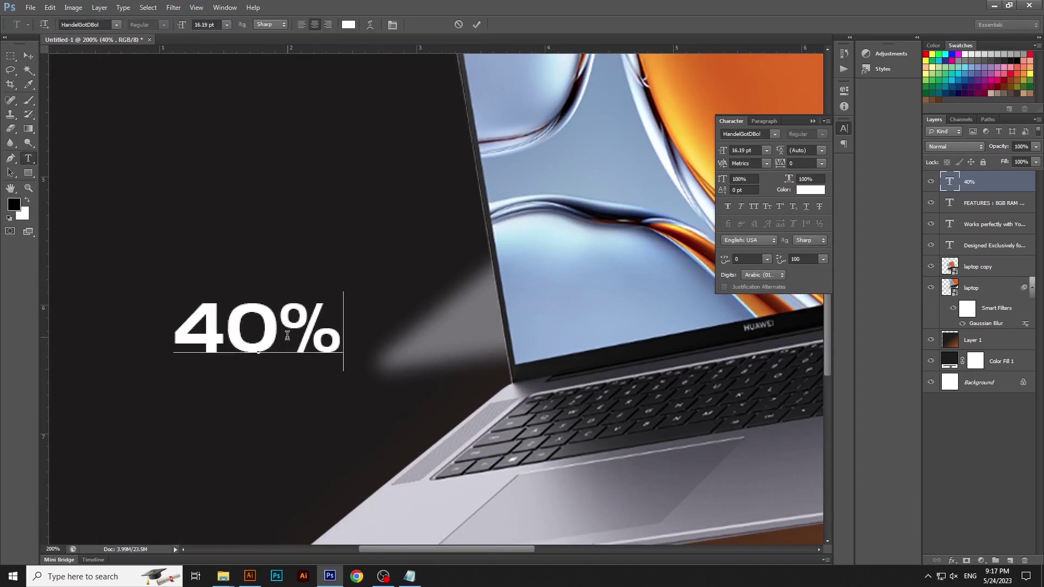
pyautogui.hotkey('ctrl', 'Return')
pyautogui.press('v')
pyautogui.click(273, 379)
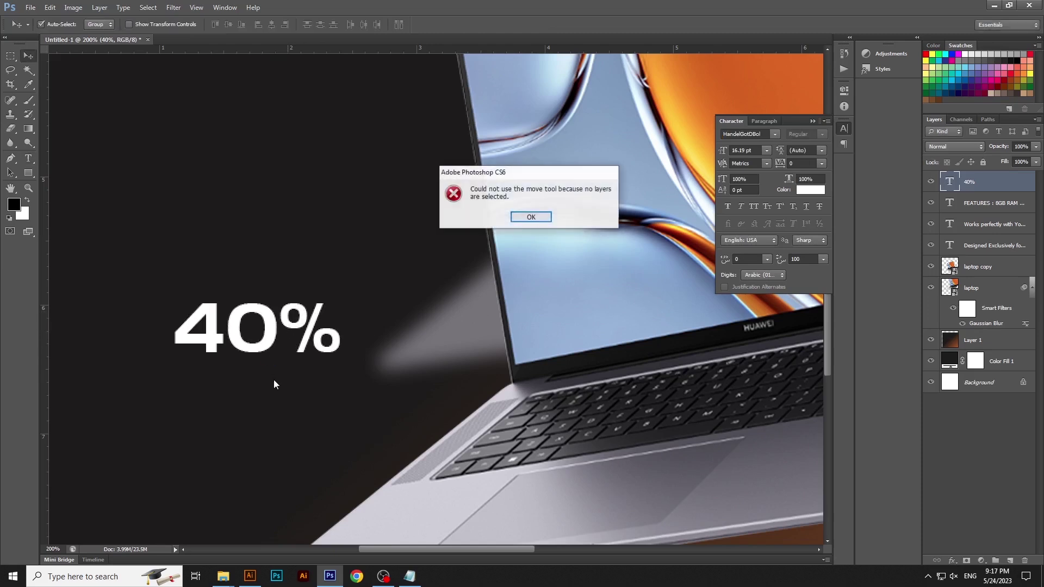
pyautogui.press('Return')
pyautogui.moveTo(279, 339); pyautogui.dragTo(278, 402)
pyautogui.hotkey('ctrl', 'z')
# Duplicate the "40%" text layer and place the copy directly below the original.
pyautogui.rightClick(1028, 185)
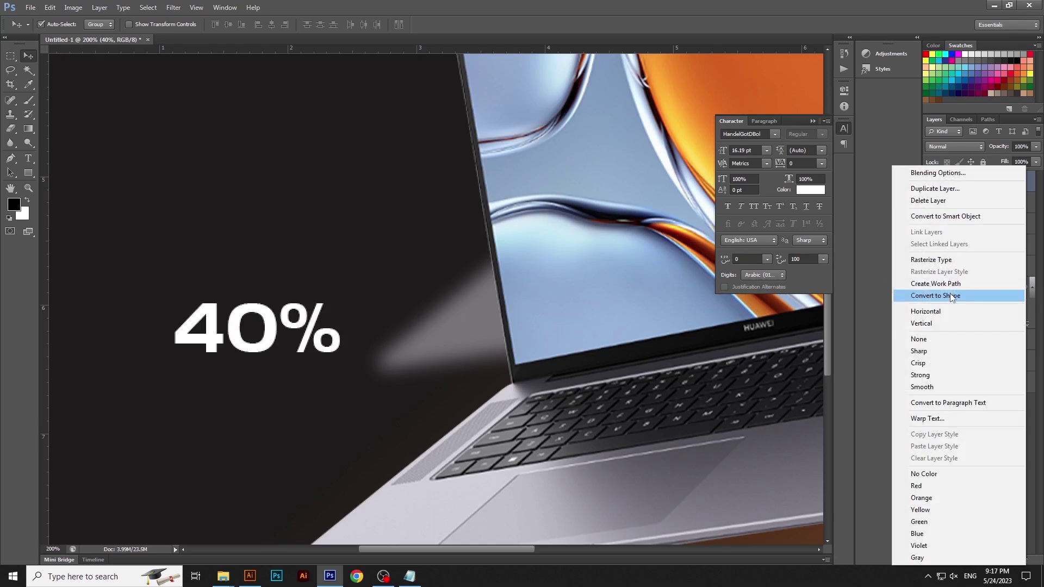
pyautogui.click(945, 188)
pyautogui.press('Return')
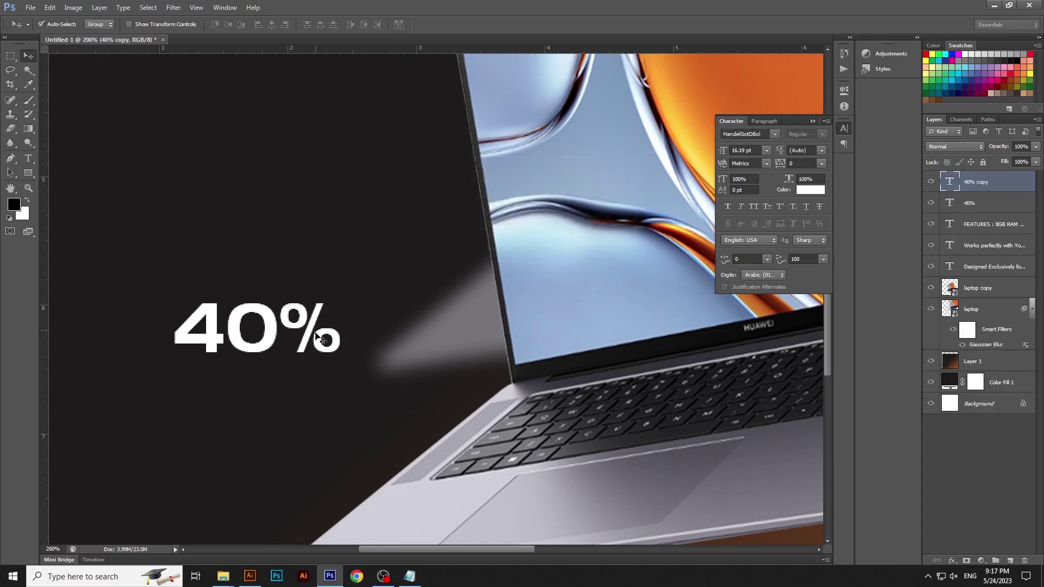
pyautogui.moveTo(320, 333); pyautogui.dragTo(283, 409)
pyautogui.hotkey('ctrl', 't')
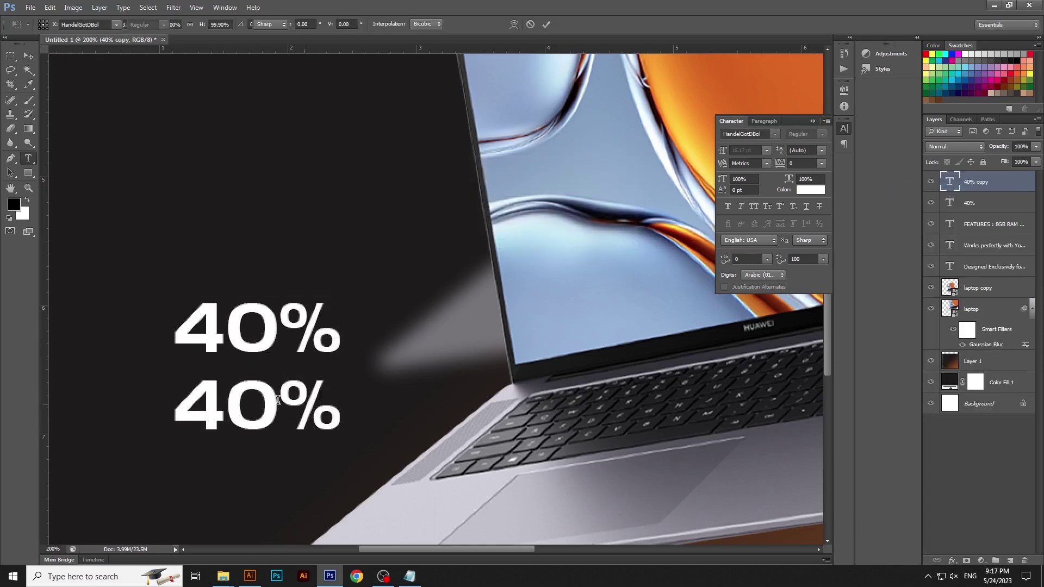
# Replace the text of the lower "40%" copy with "OFF".
pyautogui.doubleClick(278, 400)
pyautogui.write('OFF')
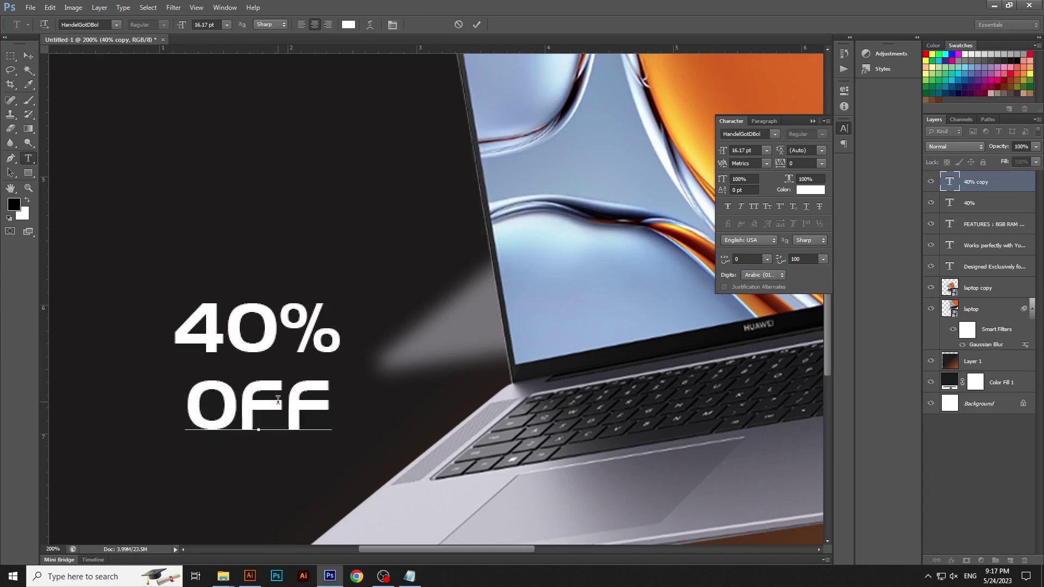
pyautogui.hotkey('ctrl', 'Return')
# Scale the "40%" text up to about 19.94 pt, making it wider than "OFF".
pyautogui.hotkey('ctrl', '0')
pyautogui.press('v')
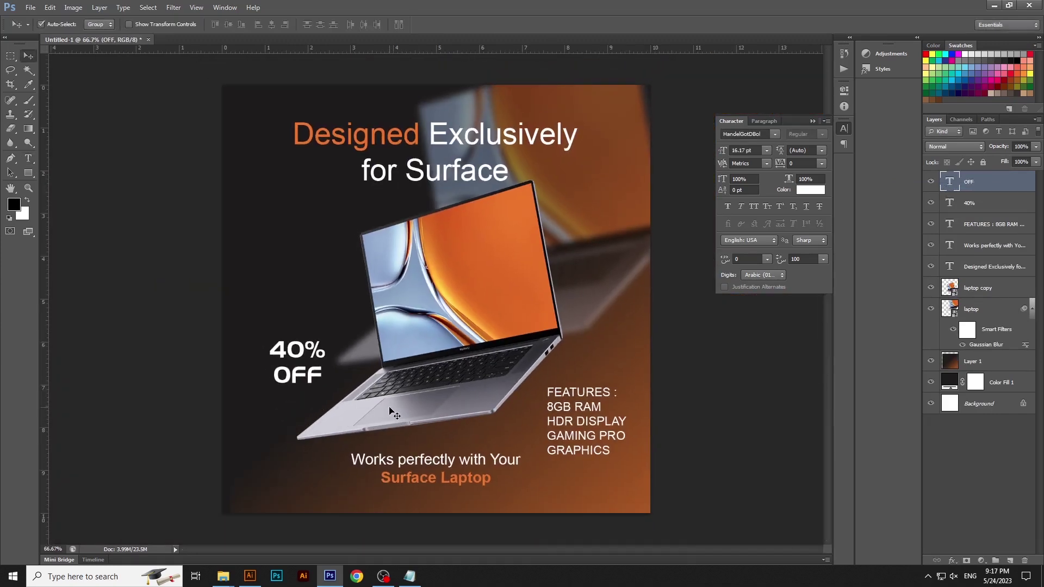
pyautogui.hotkey('alt', '[')
pyautogui.hotkey('ctrl', 't')
pyautogui.moveTo(326, 362); pyautogui.dragTo(331, 369)
pyautogui.press('Return')
# On a new layer behind "40%", draw a rectangle about 1.80 × 0.60 cm, filled with orange sampled from the laptop screen.
pyautogui.scroll(2, 308, 341)
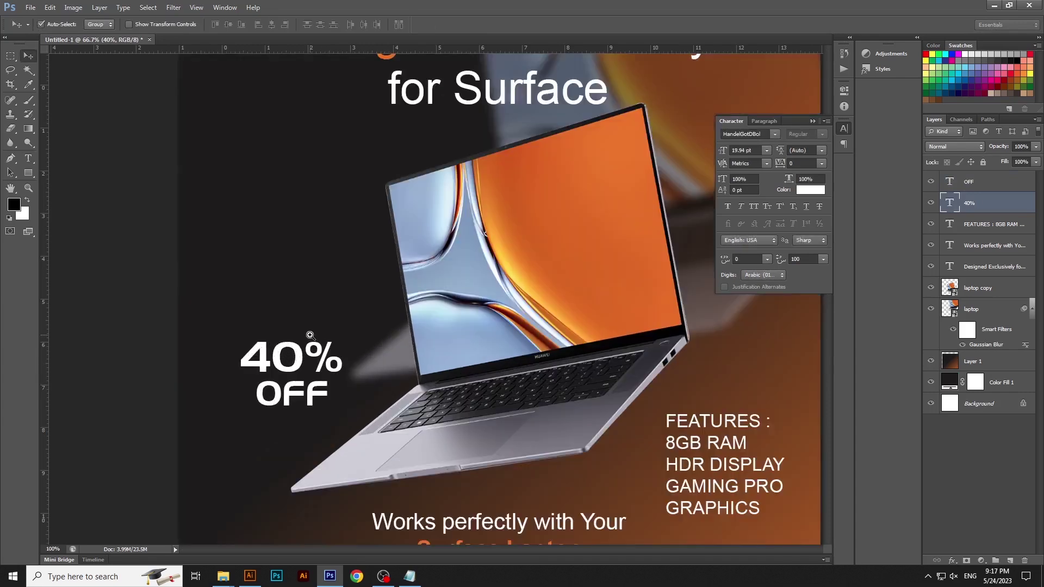
pyautogui.moveTo(312, 287); pyautogui.dragTo(312, 227)
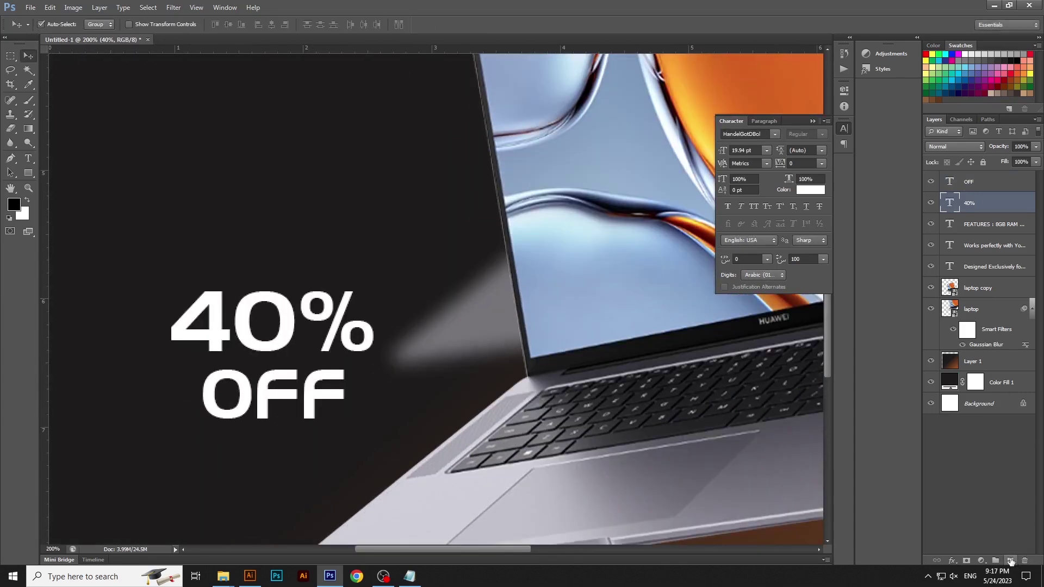
pyautogui.click(1011, 560)
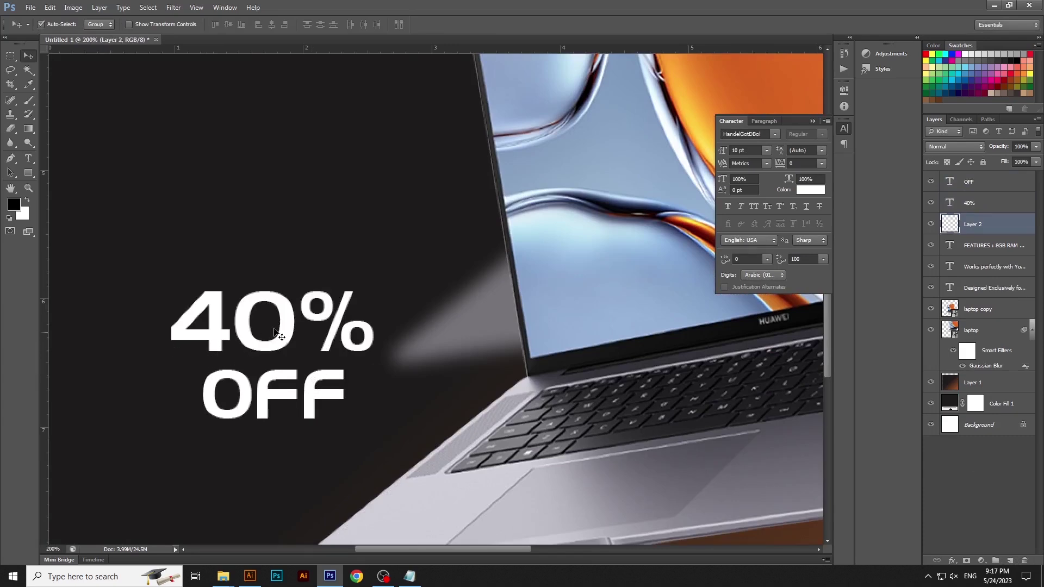
pyautogui.moveTo(315, 201); pyautogui.dragTo(112, 307)
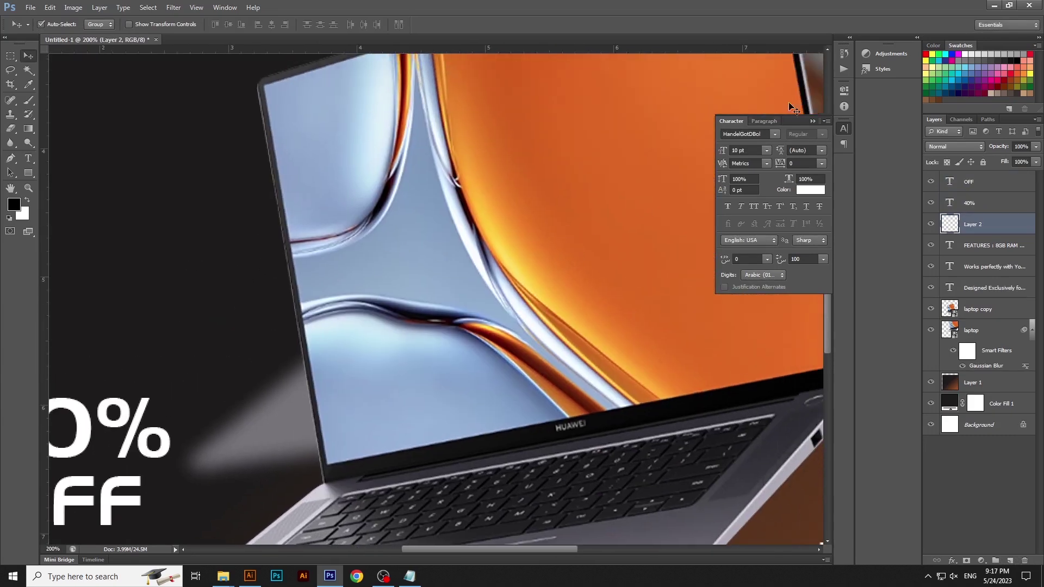
pyautogui.press('i')
pyautogui.moveTo(253, 369); pyautogui.dragTo(497, 280)
pyautogui.press('u')
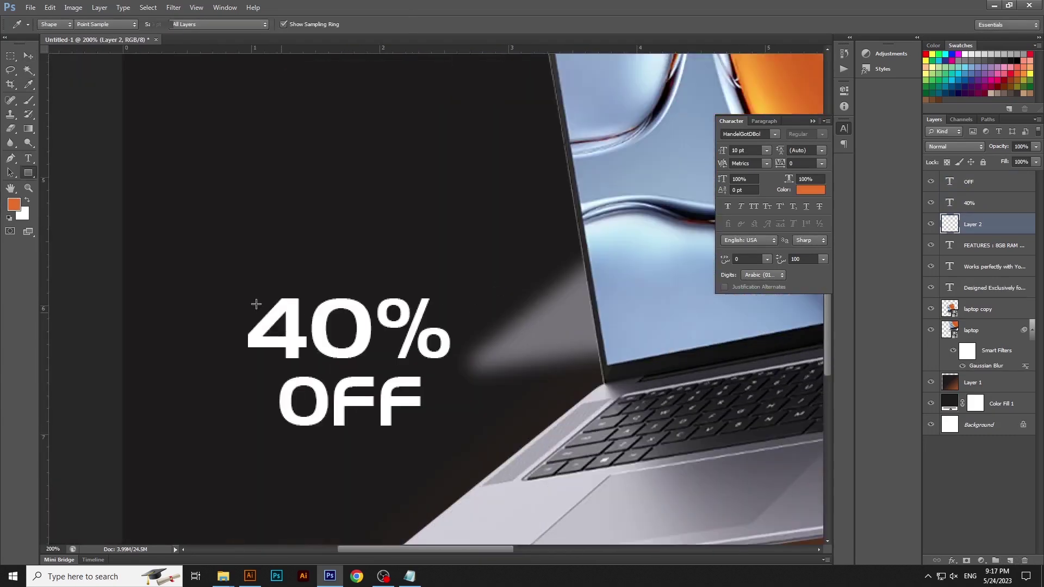
pyautogui.moveTo(231, 290); pyautogui.dragTo(463, 367)
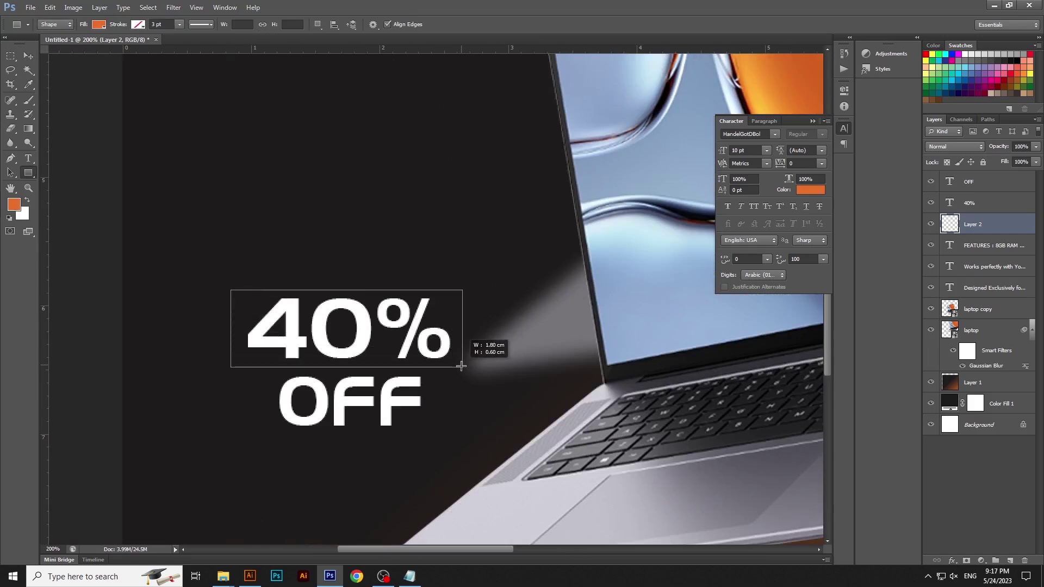
# Duplicate the orange rectangle, place the copy directly below it behind "OFF", and shorten the copy slightly.
pyautogui.press('v')
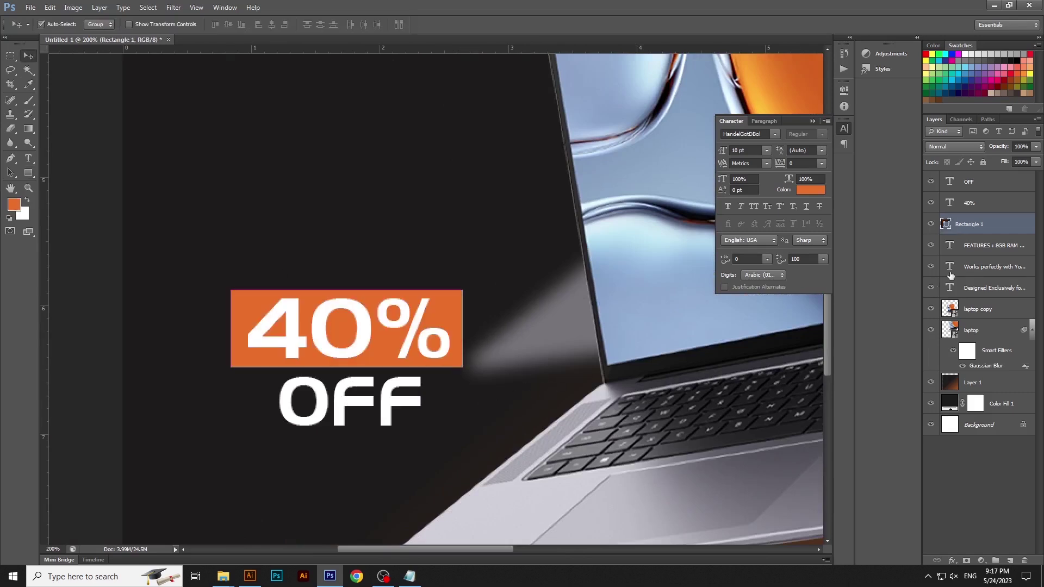
pyautogui.rightClick(1004, 222)
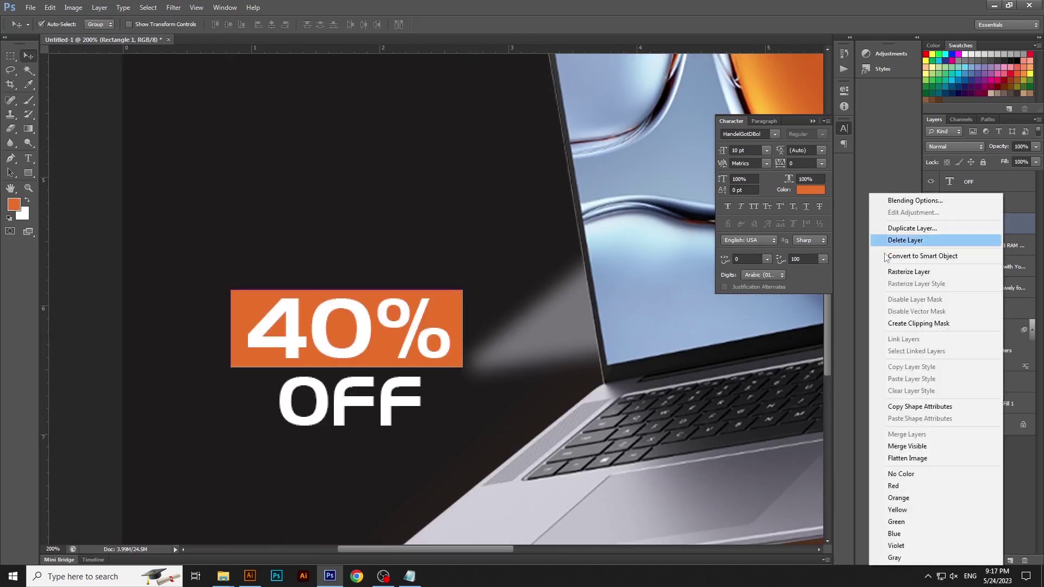
pyautogui.click(919, 228)
pyautogui.press('Return')
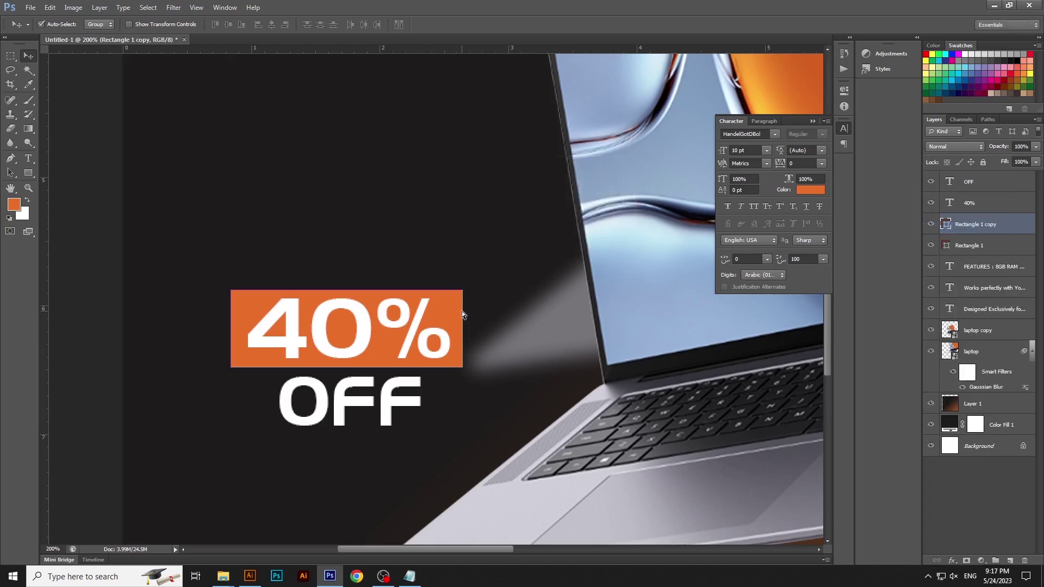
pyautogui.hotkey('ctrl', 't')
pyautogui.moveTo(461, 314); pyautogui.dragTo(463, 380)
pyautogui.moveTo(346, 442); pyautogui.dragTo(346, 438)
pyautogui.press('Return')
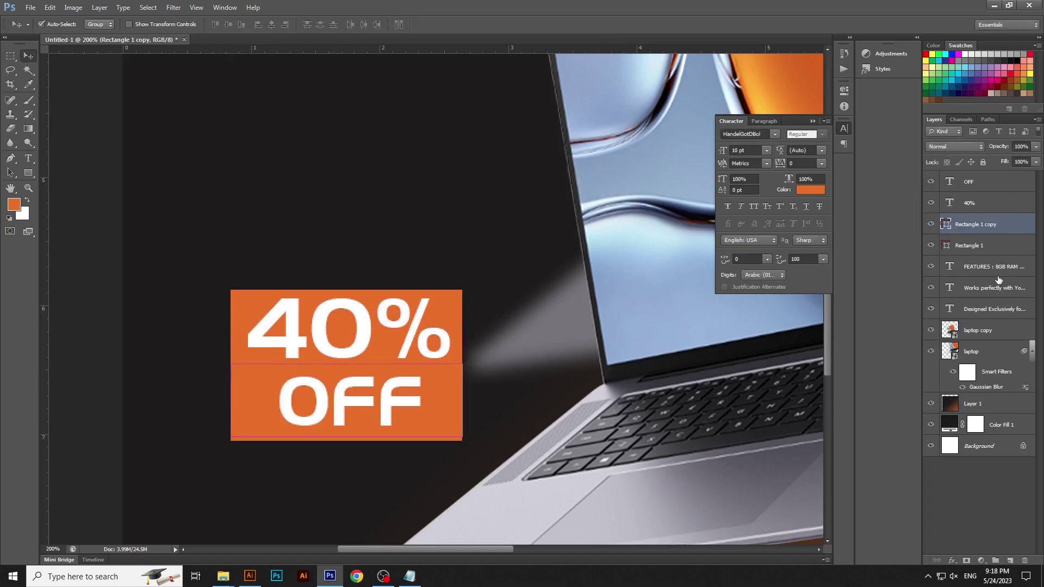
# Fill the lower rectangle with white and reduce its layer Fill to 0%.
pyautogui.hotkey('ctrl', 'BackSpace')
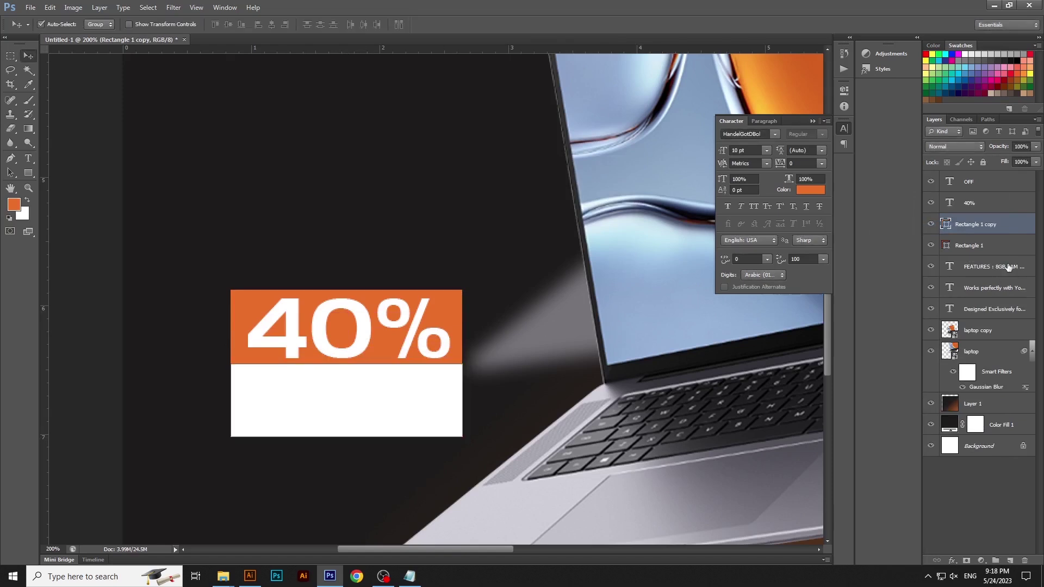
pyautogui.moveTo(1036, 165); pyautogui.dragTo(1018, 178)
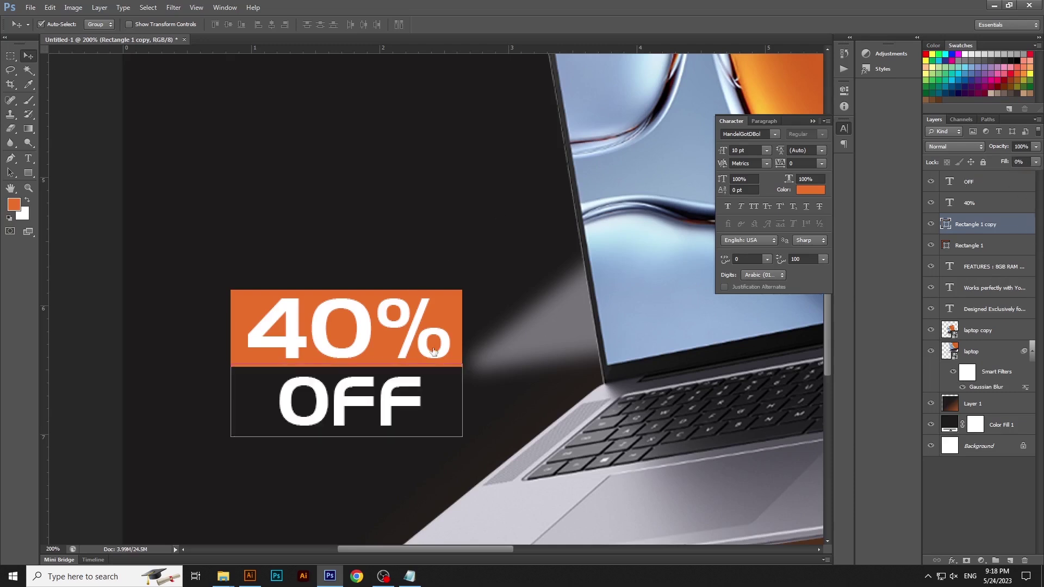
# Give the lower rectangle behind "OFF" a white stroke of 3 px, positioned inside its edge.
pyautogui.doubleClick(1009, 225)
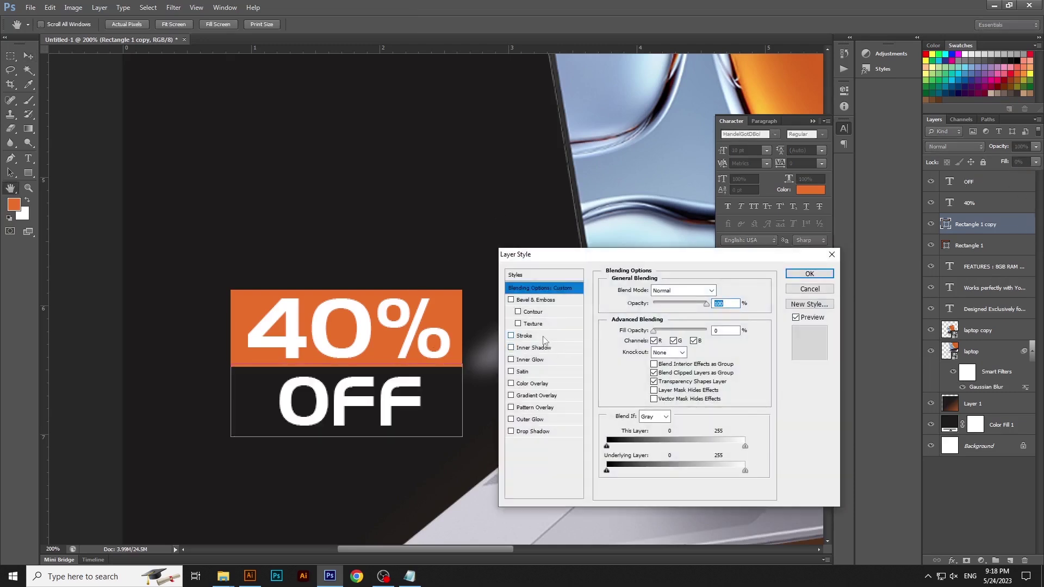
pyautogui.click(543, 336)
pyautogui.click(640, 365)
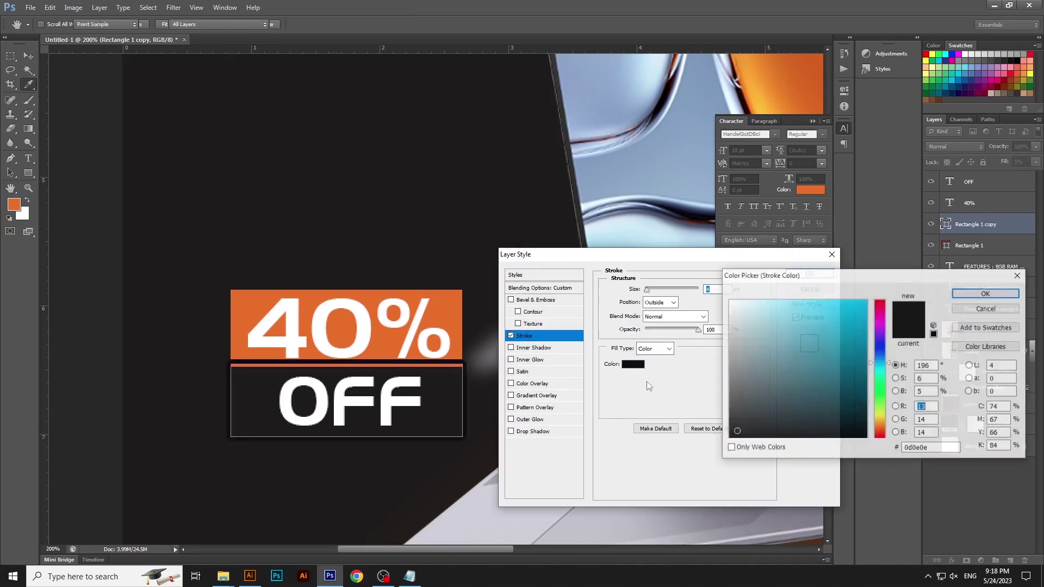
pyautogui.moveTo(776, 381); pyautogui.dragTo(705, 300)
pyautogui.press('Return')
pyautogui.click(663, 303)
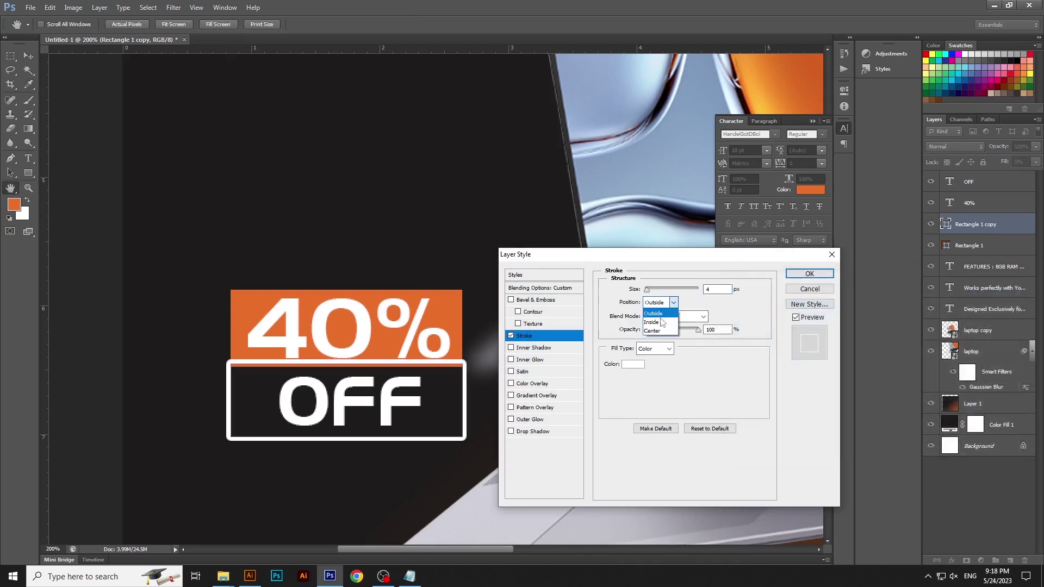
pyautogui.click(658, 312)
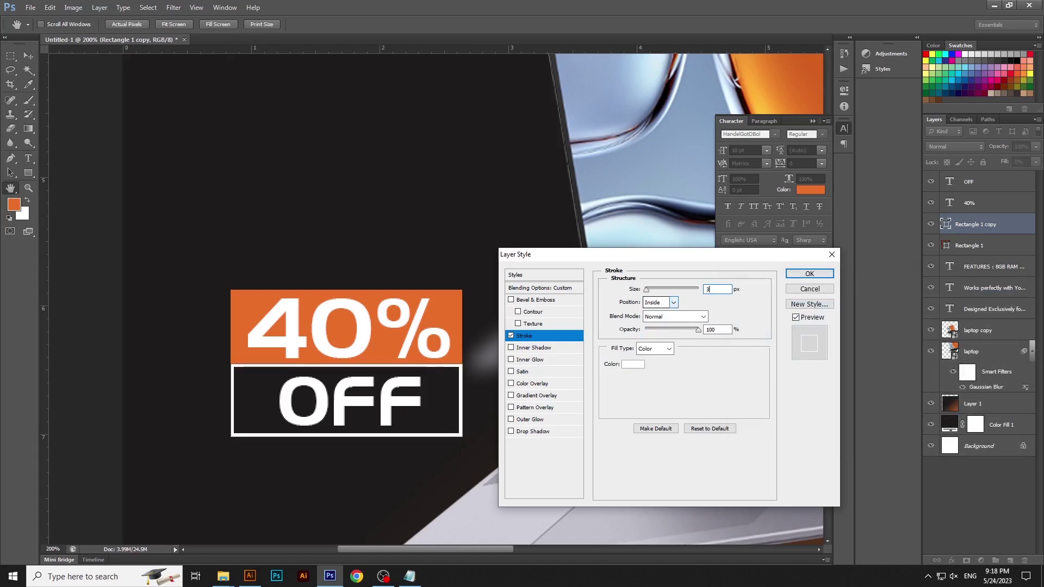
pyautogui.press('Return')
pyautogui.press('v')
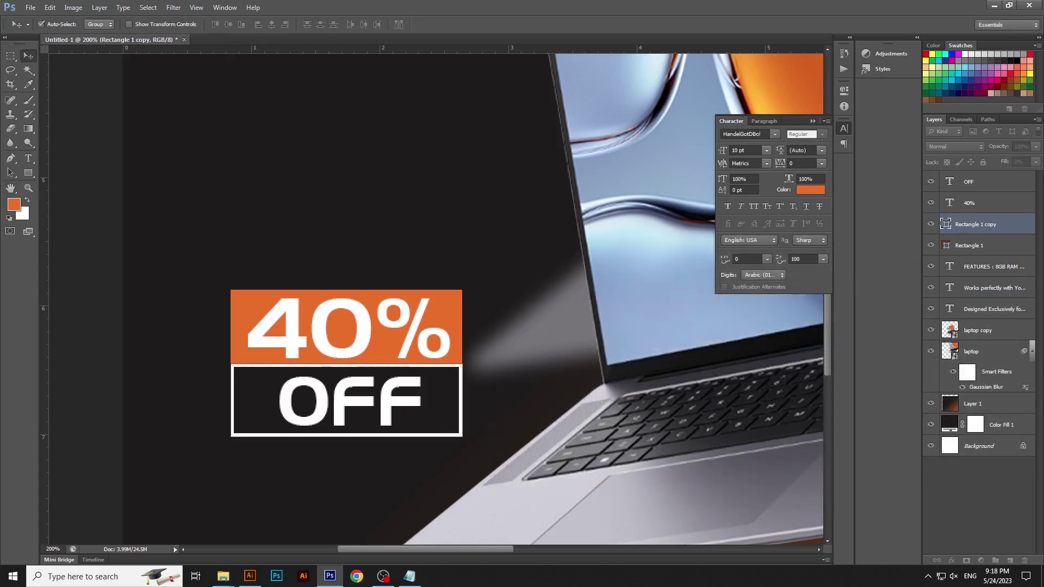
# Move the outlined rectangle's layer beneath the orange rectangle's layer and collapse its effects list.
pyautogui.moveTo(974, 224); pyautogui.dragTo(982, 249)
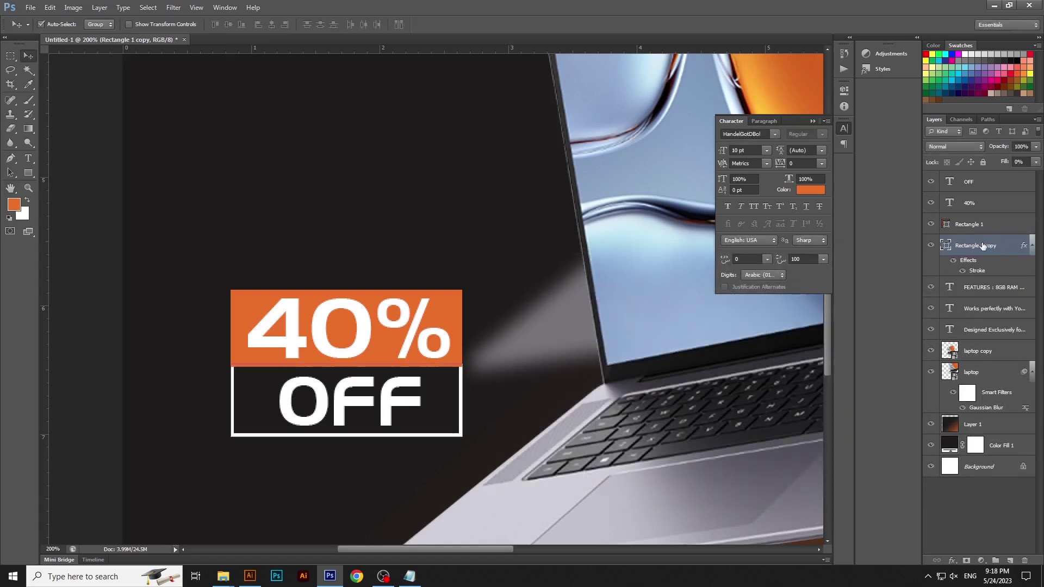
pyautogui.click(1032, 246)
pyautogui.hotkey('ctrl', '0')
pyautogui.click(737, 368)
# Make the "FEATURES :" line bold and shift the whole features text block slightly up and to the right.
pyautogui.scroll(2, 601, 417)
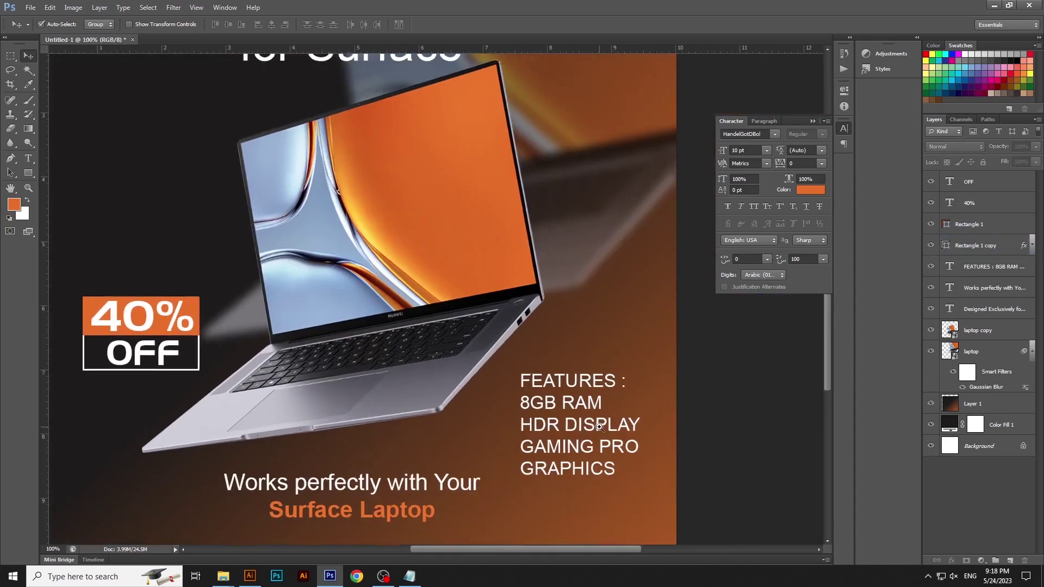
pyautogui.moveTo(570, 385); pyautogui.dragTo(580, 358)
pyautogui.doubleClick(567, 305)
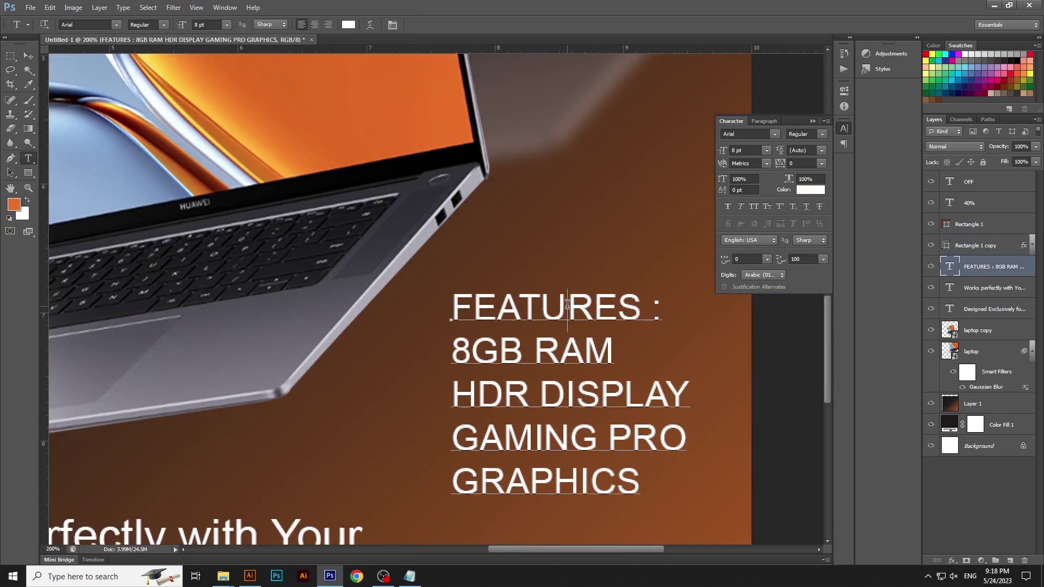
pyautogui.tripleClick(567, 304)
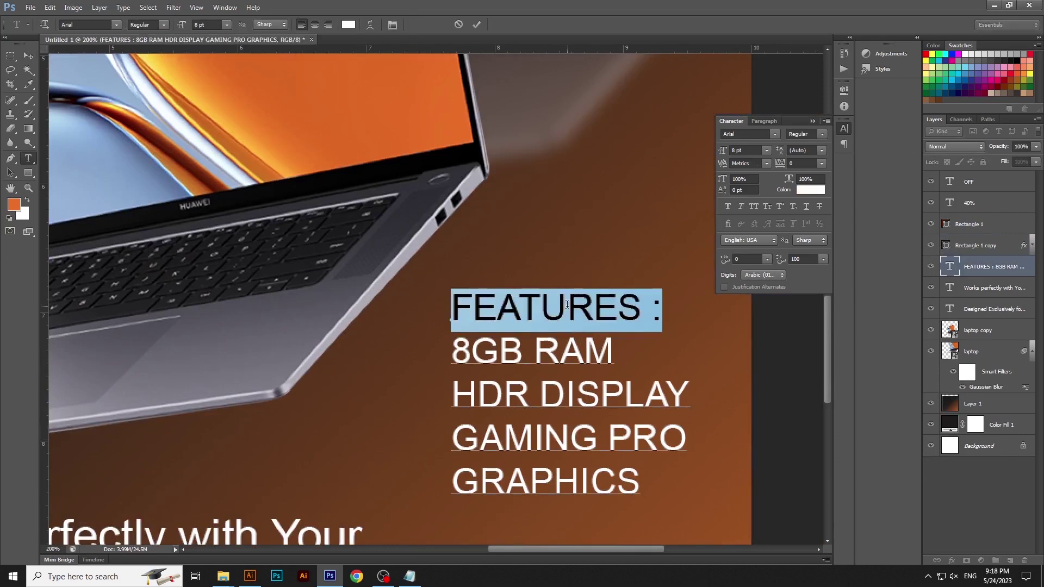
pyautogui.click(164, 25)
pyautogui.click(142, 75)
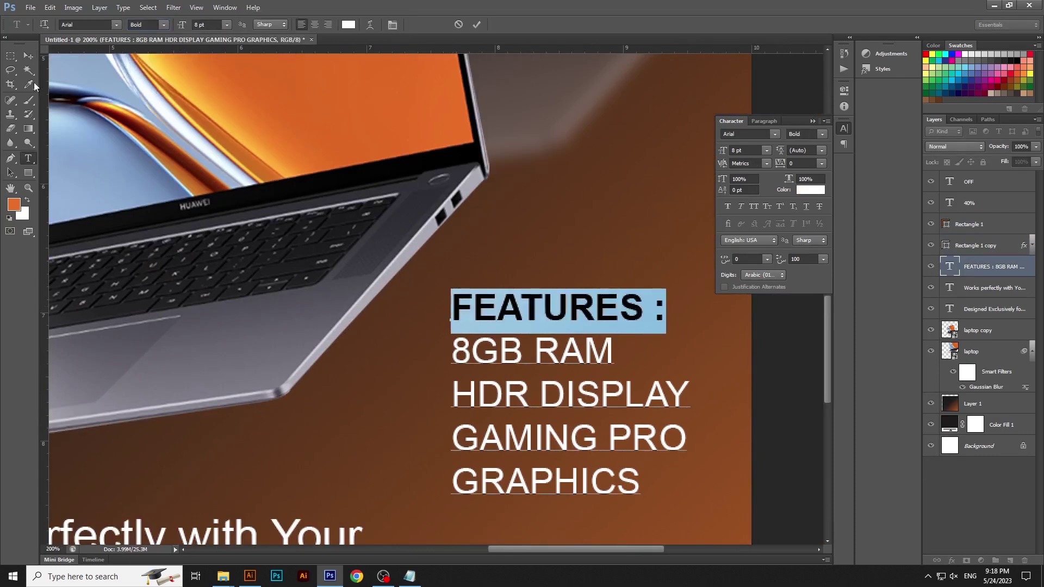
pyautogui.click(26, 58)
pyautogui.moveTo(599, 349); pyautogui.dragTo(608, 335)
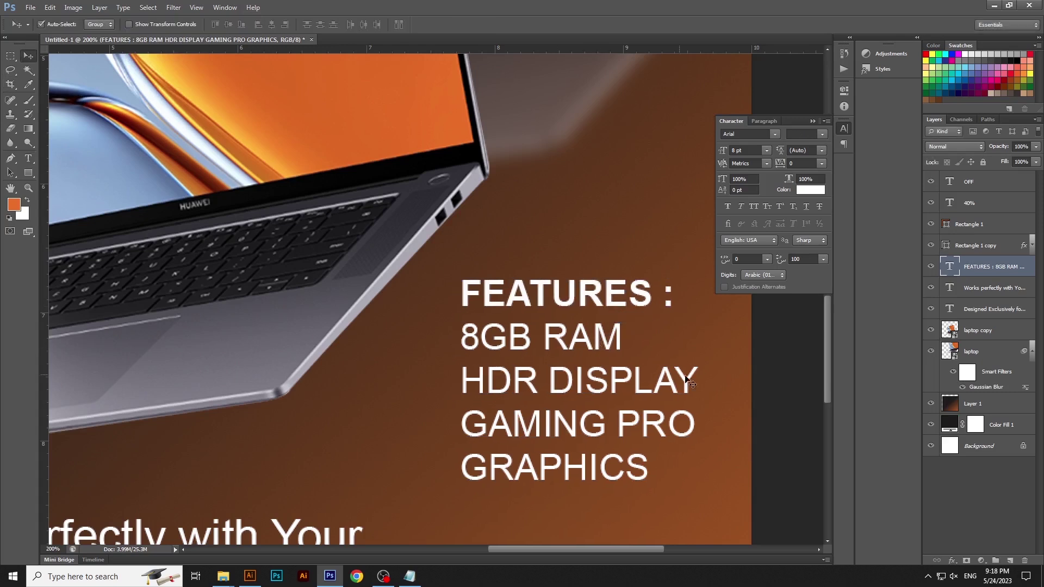
pyautogui.click(503, 308)
# Draw a small white ellipse as a bullet point just before the "8GB RAM" line.
pyautogui.press('x')
pyautogui.click(31, 171)
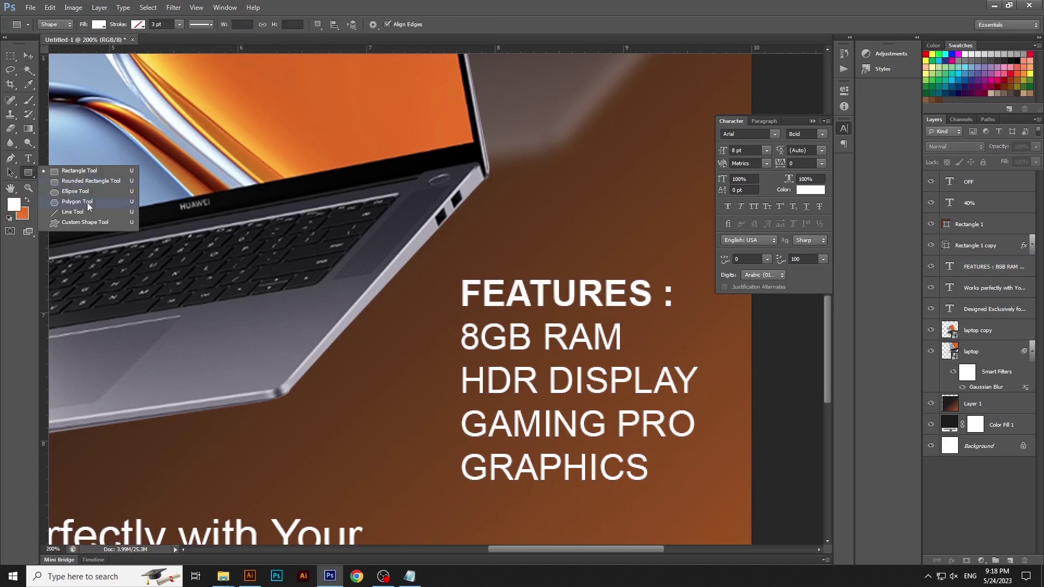
pyautogui.click(75, 192)
pyautogui.moveTo(436, 331); pyautogui.dragTo(447, 342)
pyautogui.press('v')
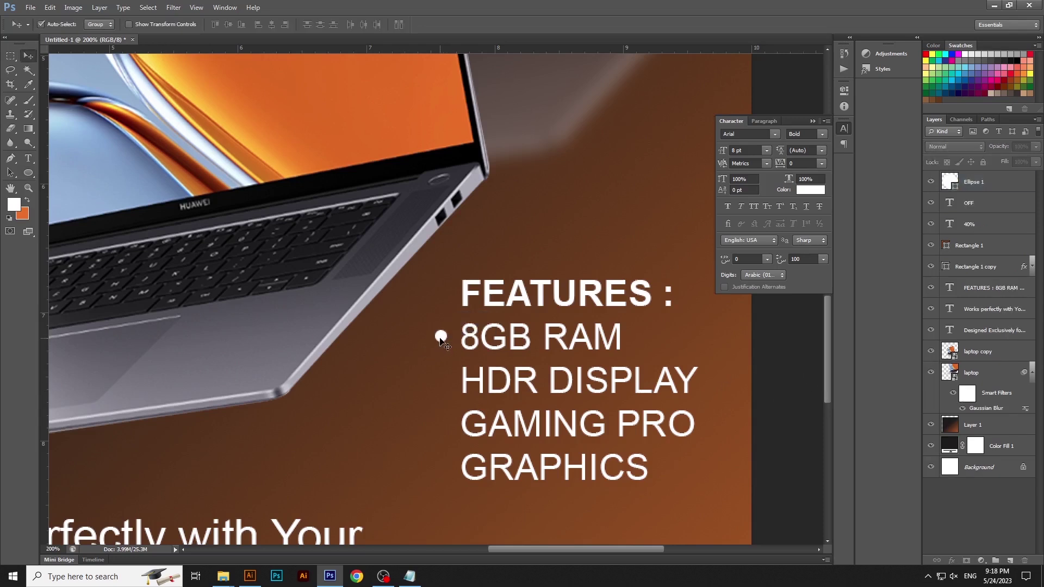
# Duplicate the white bullet twice, placing the copies before the "HDR DISPLAY" and "GAMING PRO" lines.
pyautogui.click(441, 341)
pyautogui.hotkey('ctrl', 'j')
pyautogui.moveTo(444, 383); pyautogui.dragTo(445, 427)
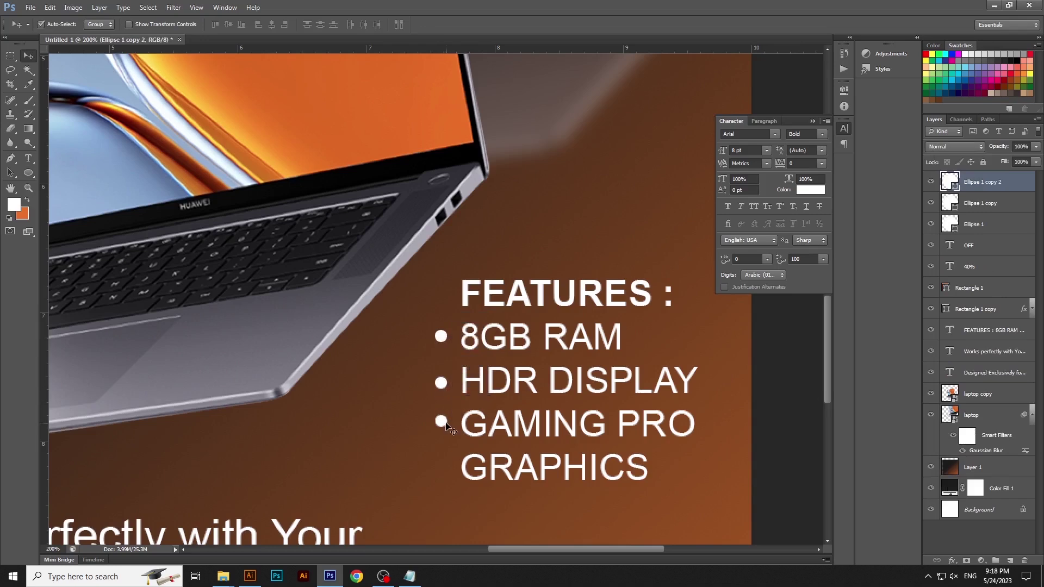
# Open the layer commands for the bullet beside "GAMING PRO".
pyautogui.rightClick(1023, 184)
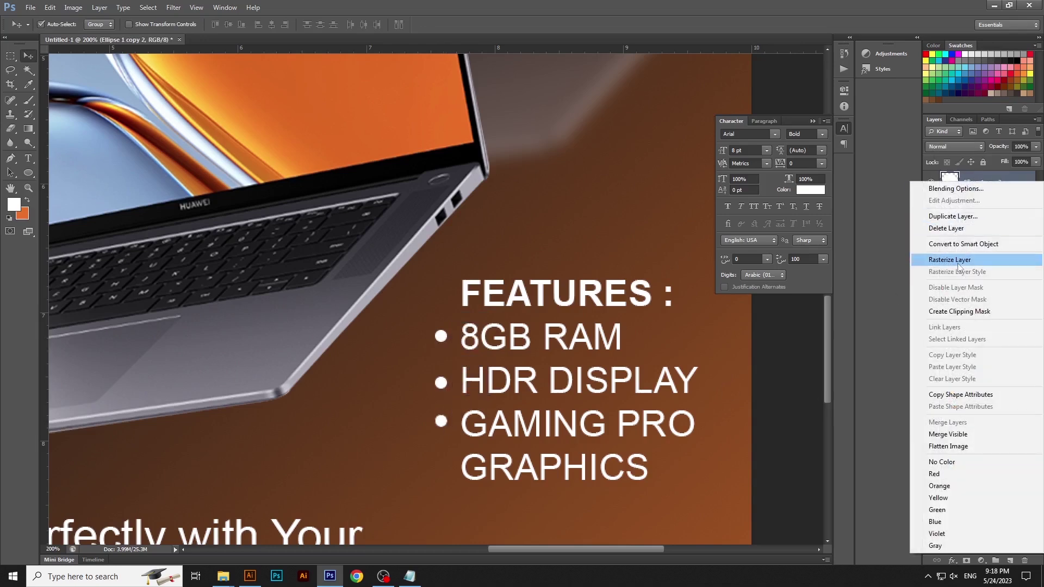